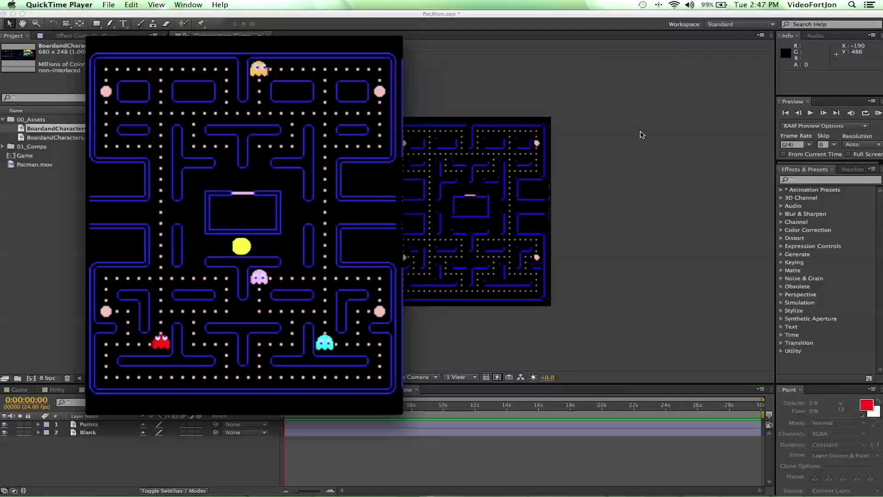
# Play the rendered Pacman.mov in QuickTime Player, then close the movie window.
pyautogui.moveTo(259, 305)
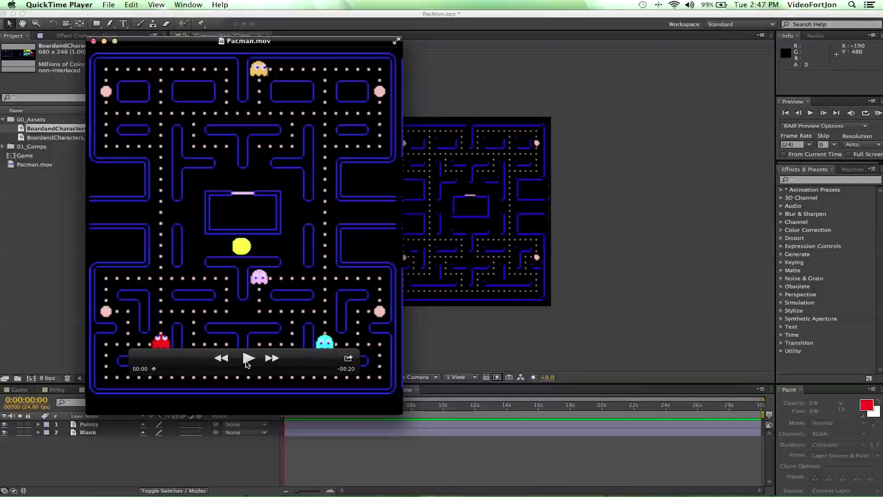
pyautogui.click(248, 360)
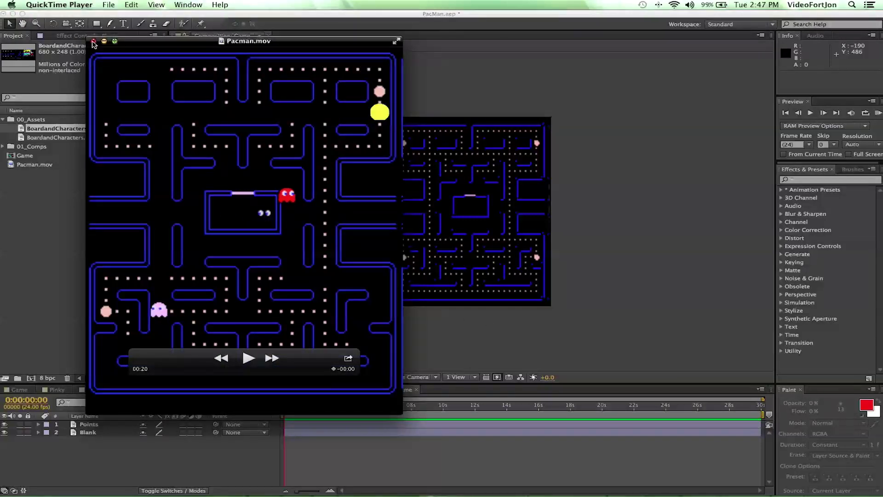
pyautogui.click(94, 43)
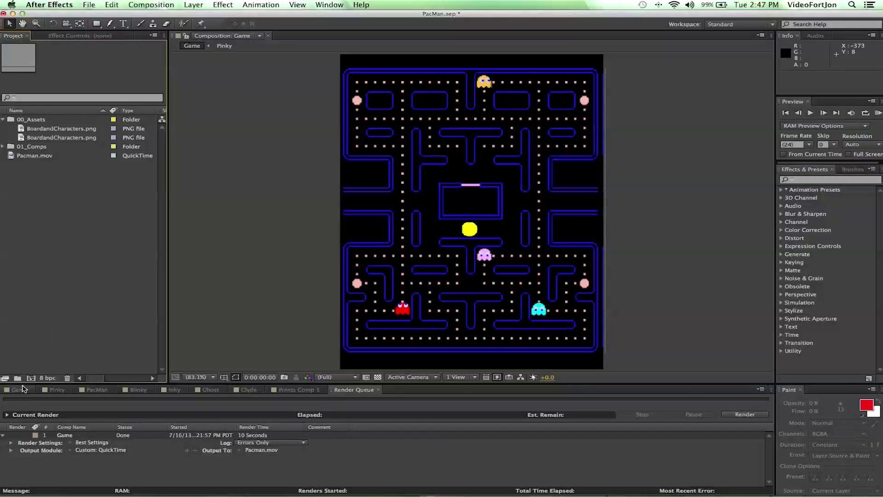
# Show the Game comp's timeline, scrub the animation forward, and briefly expand the Clyde layer.
pyautogui.click(20, 390)
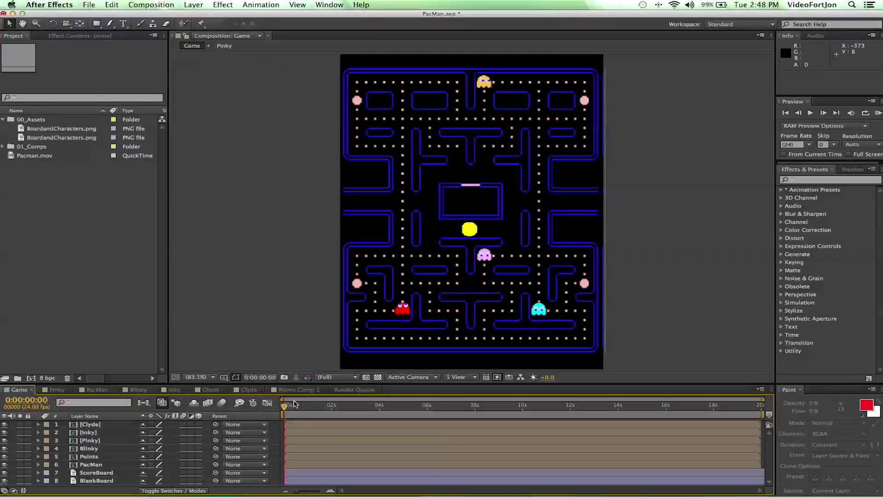
pyautogui.moveTo(285, 406); pyautogui.dragTo(317, 419)
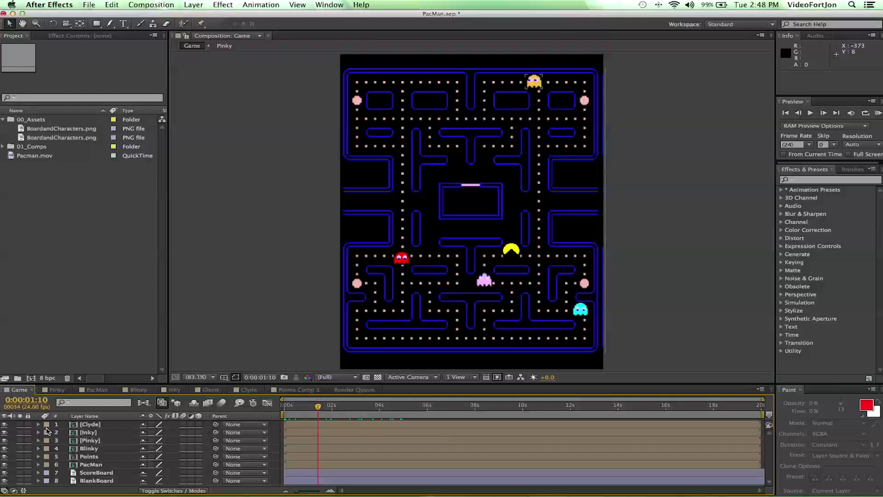
pyautogui.click(38, 424)
pyautogui.click(39, 424)
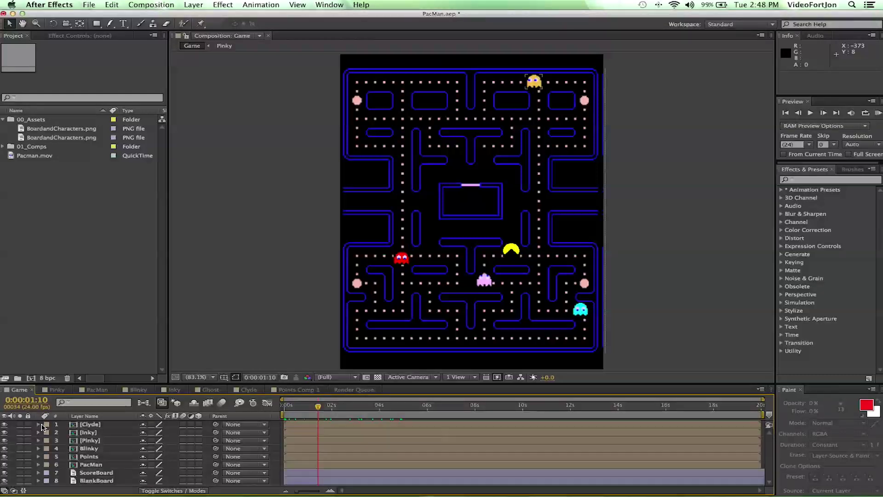
# Browse the Pinky, PacMan, Blinky, Inky, Ghost, Clyde, Points Comp 1 and Render Queue tabs, then return to Game.
pyautogui.click(57, 389)
pyautogui.click(91, 390)
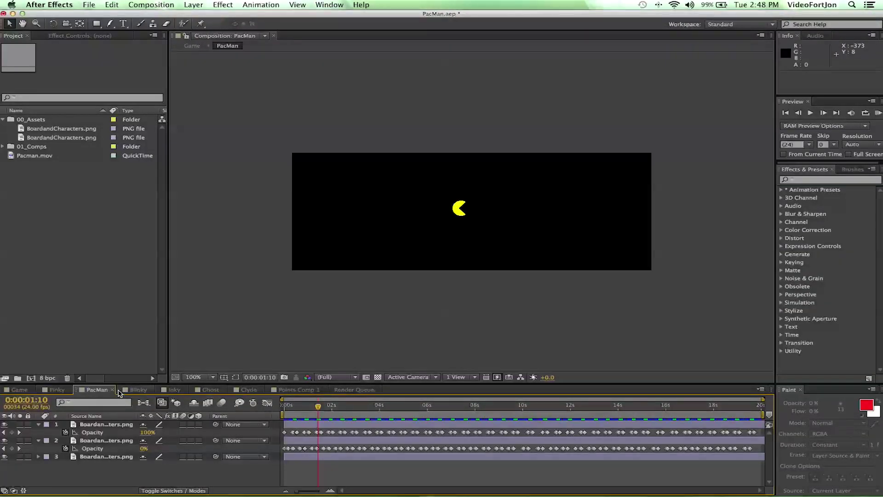
pyautogui.click(136, 391)
pyautogui.click(179, 391)
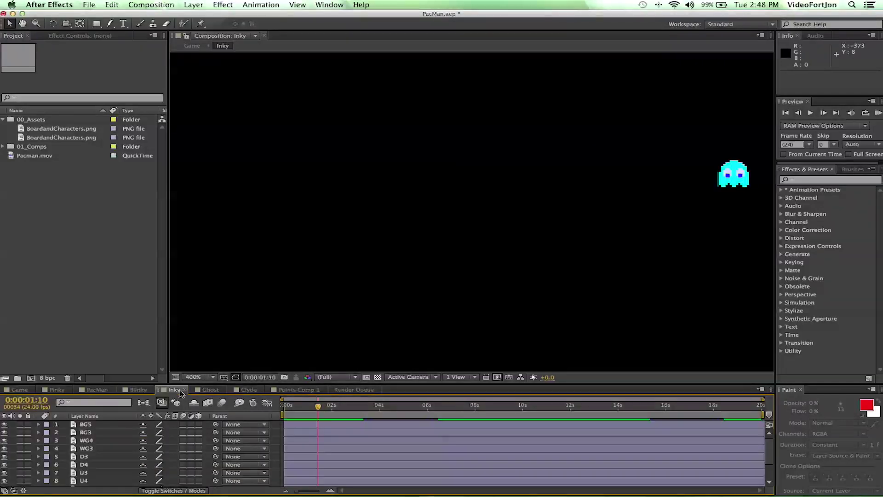
pyautogui.click(210, 391)
pyautogui.click(240, 391)
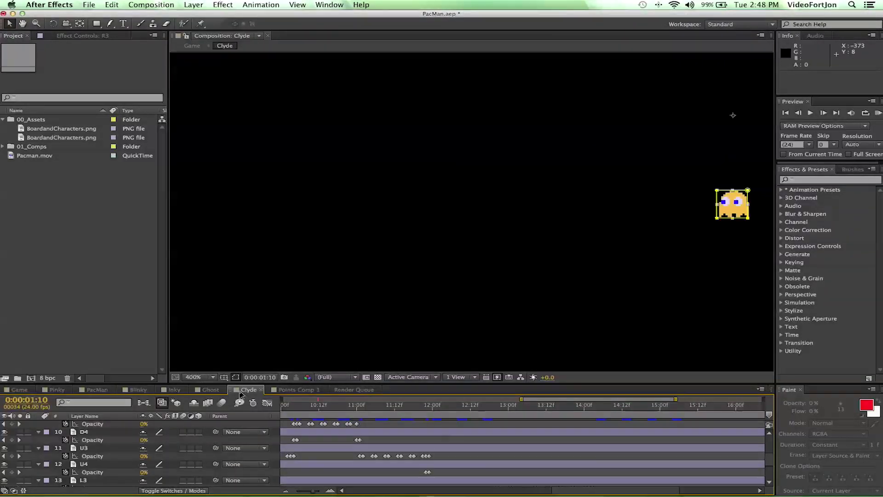
pyautogui.click(295, 390)
pyautogui.click(377, 392)
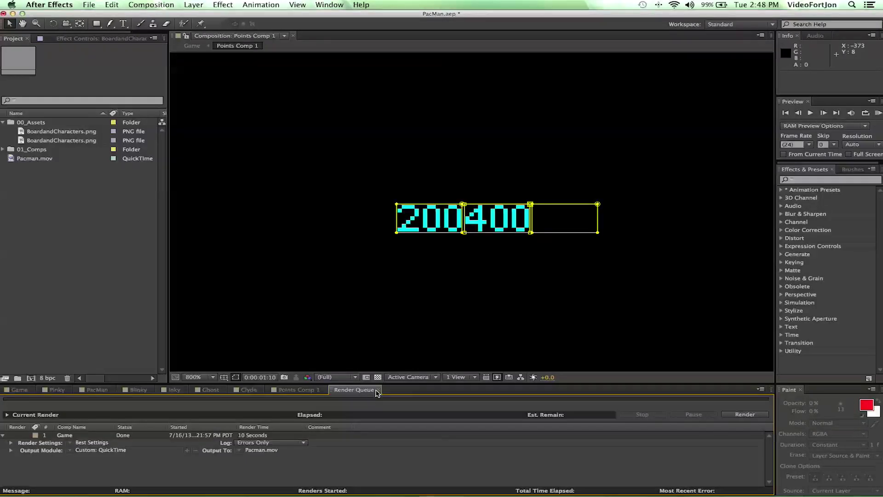
pyautogui.click(18, 391)
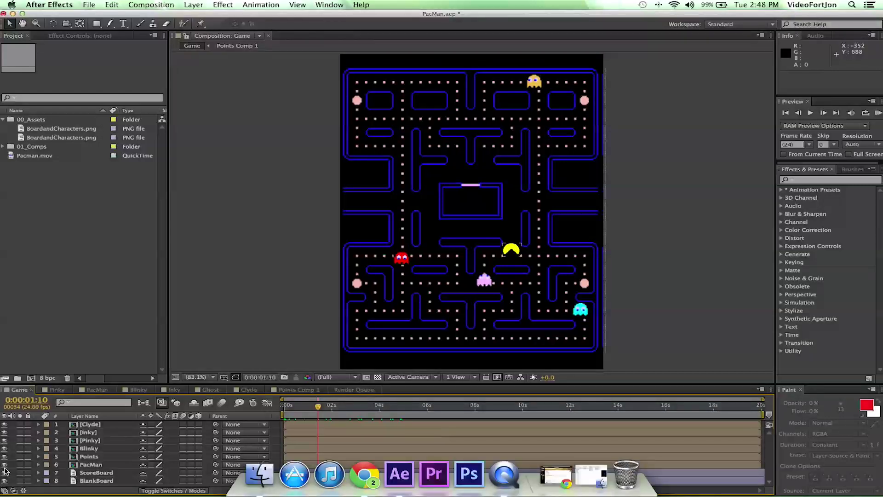
# Hide layers 1–6, leaving ScoreBoard and BlankBoard visible, and check ScoreBoard's pellet dots on and off.
pyautogui.hotkey('ctrl', 'a')
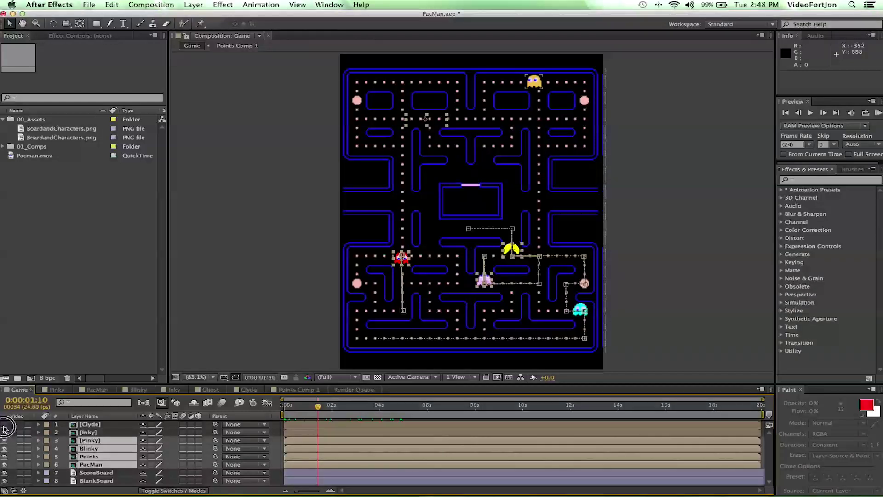
pyautogui.moveTo(4, 427); pyautogui.dragTo(5, 471)
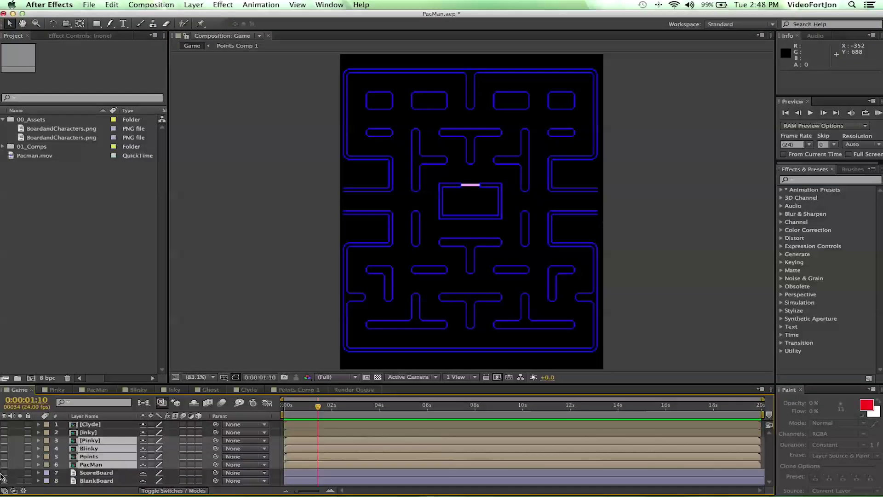
pyautogui.moveTo(5, 473); pyautogui.dragTo(5, 481)
pyautogui.click(92, 473)
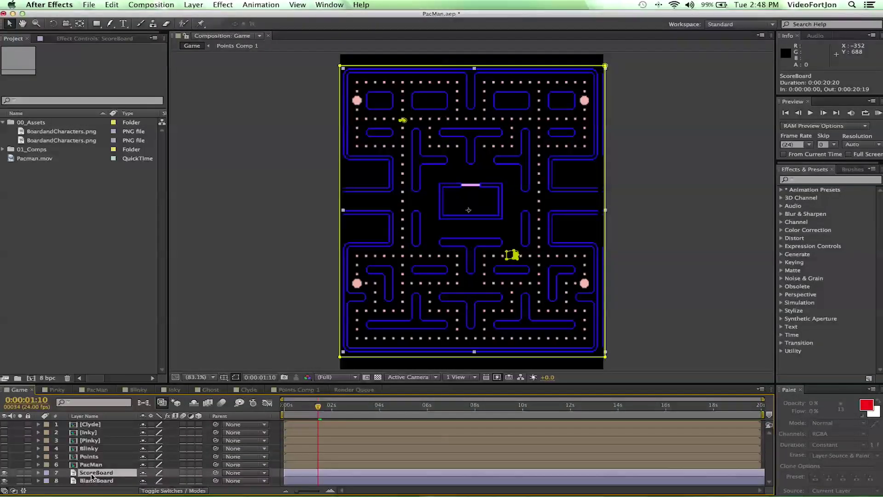
pyautogui.click(4, 473)
pyautogui.click(4, 472)
pyautogui.click(4, 473)
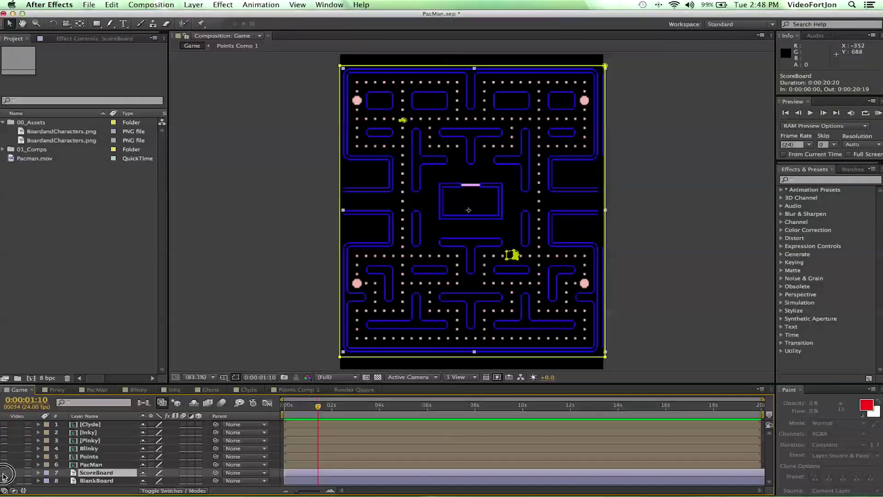
pyautogui.click(4, 472)
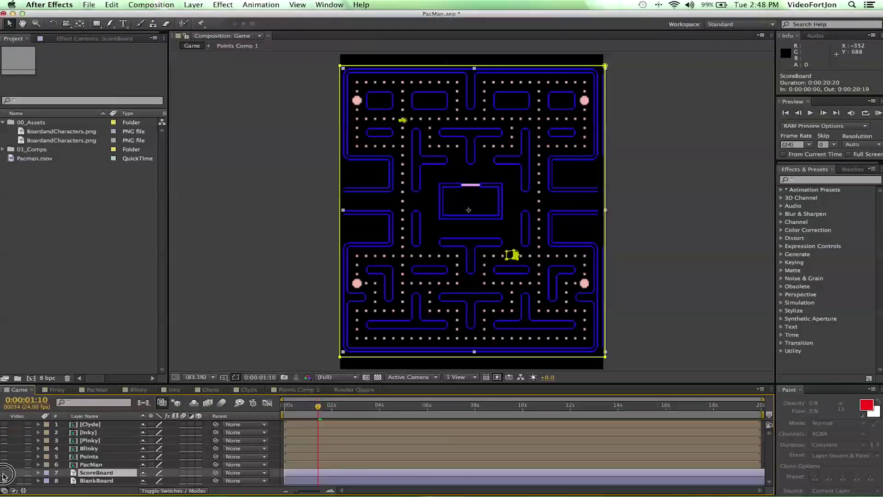
pyautogui.click(4, 472)
pyautogui.click(4, 473)
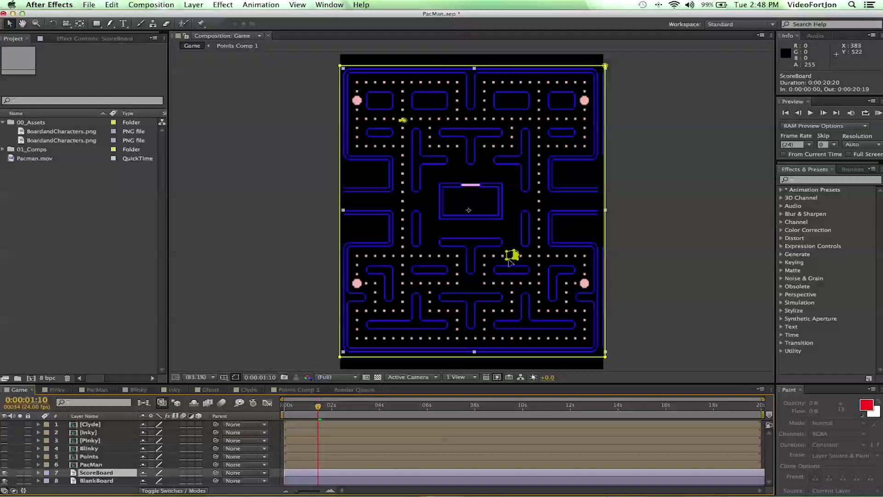
# Scrub forward, RAM-preview the Game comp at 24 fps, then stop playback.
pyautogui.moveTo(318, 407); pyautogui.dragTo(352, 406)
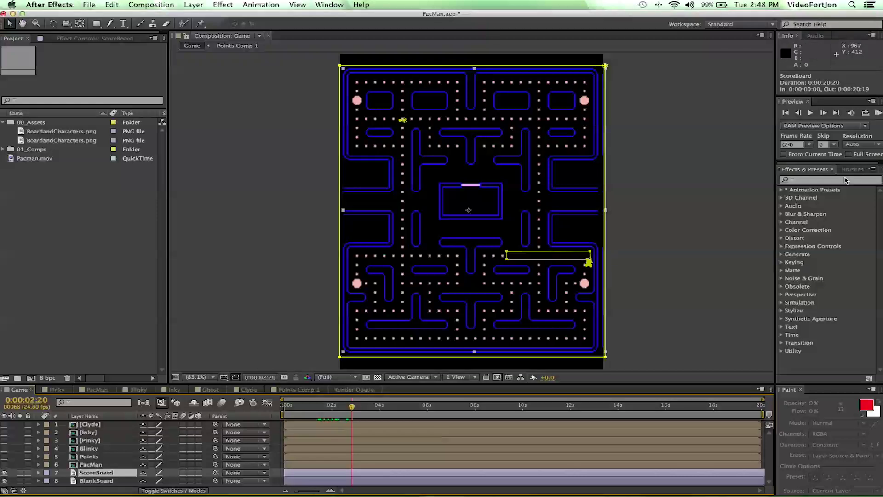
pyautogui.click(878, 113)
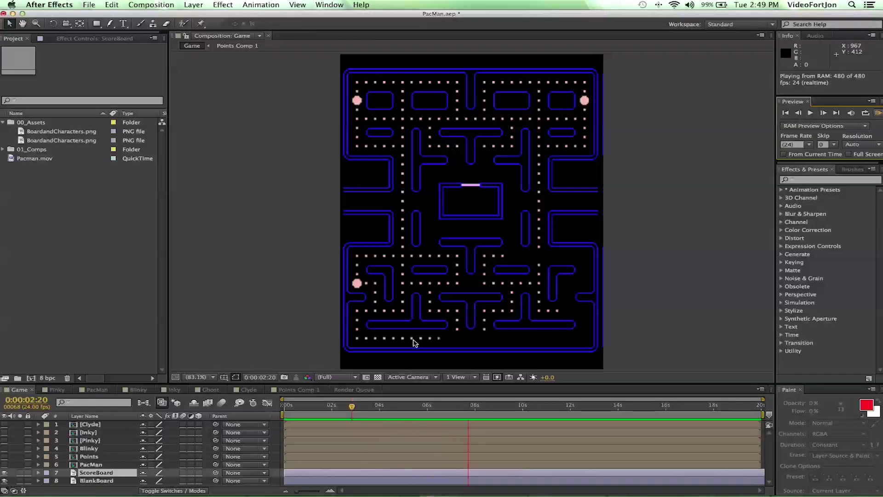
pyautogui.press('space')
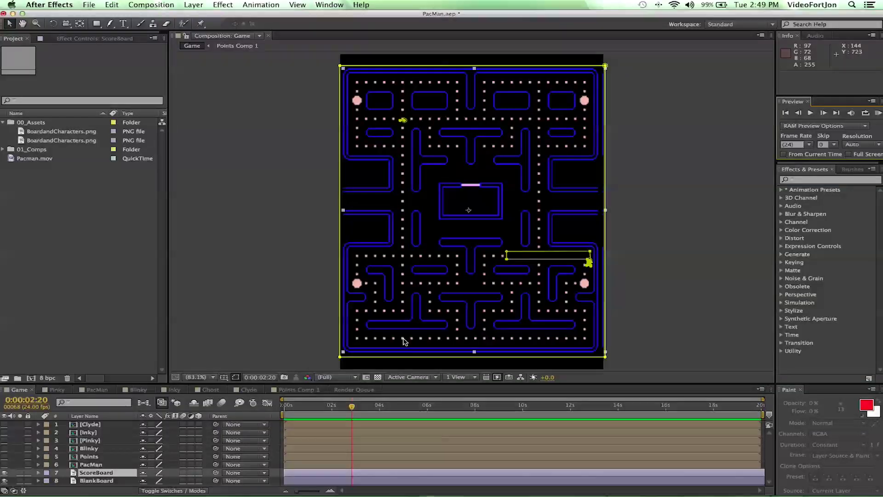
# Return to time zero and create Comp 1 at 600×800, 24 fps, 0:00:30:00 duration.
pyautogui.moveTo(351, 406); pyautogui.dragTo(278, 409)
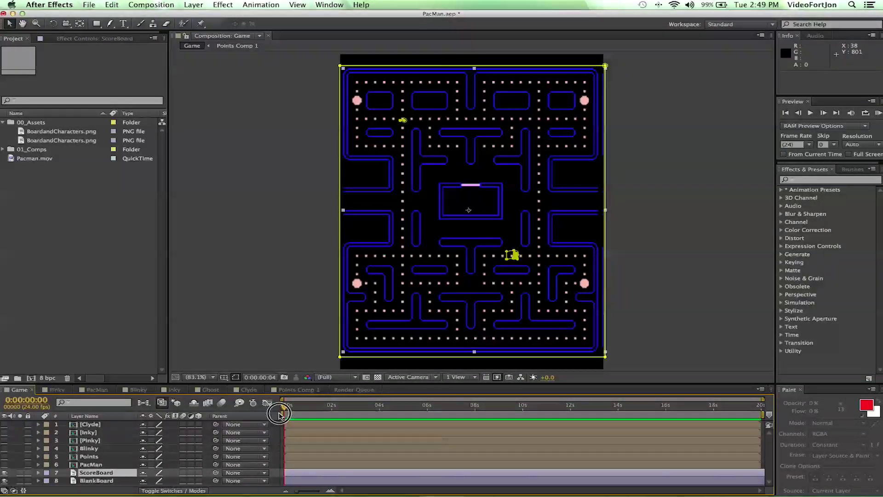
pyautogui.click(151, 5)
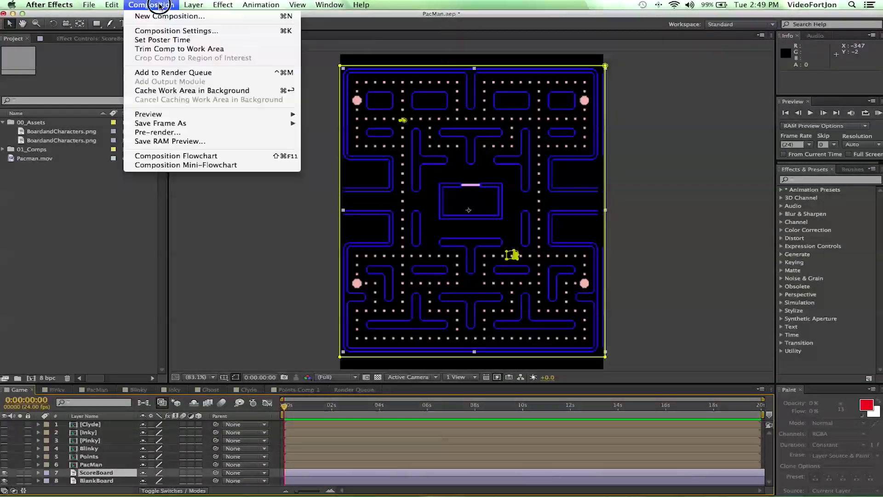
pyautogui.click(160, 16)
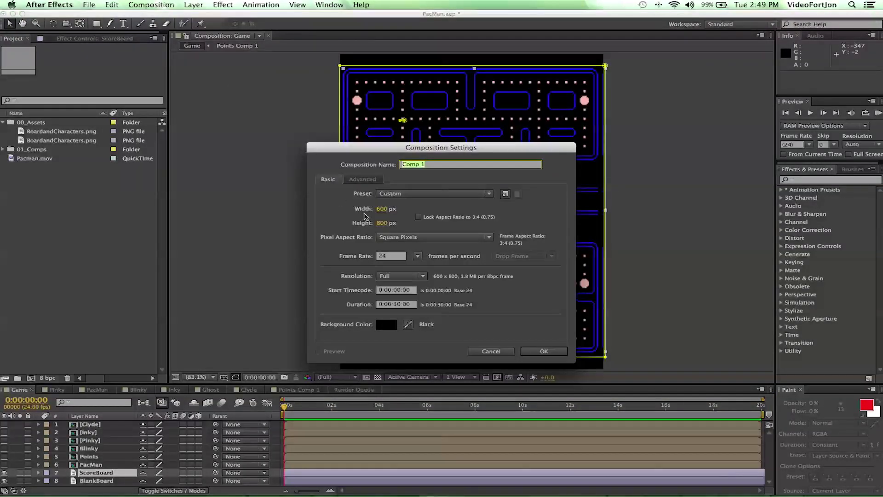
pyautogui.click(365, 212)
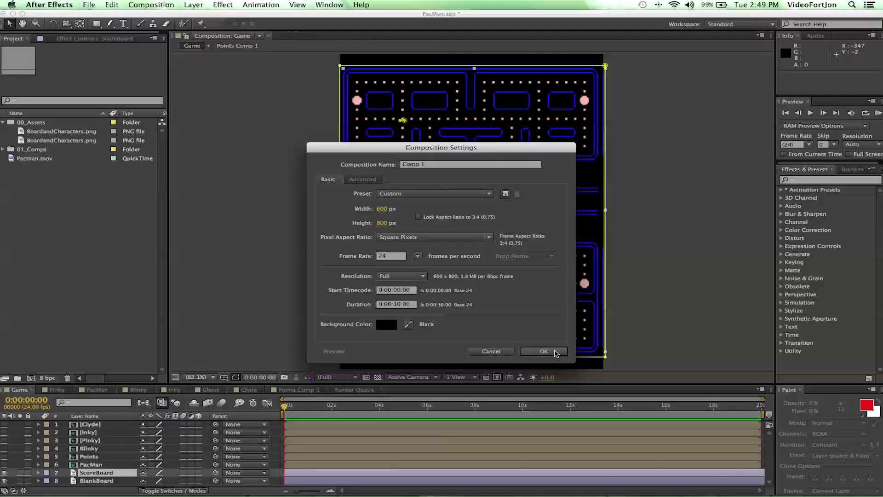
pyautogui.click(556, 352)
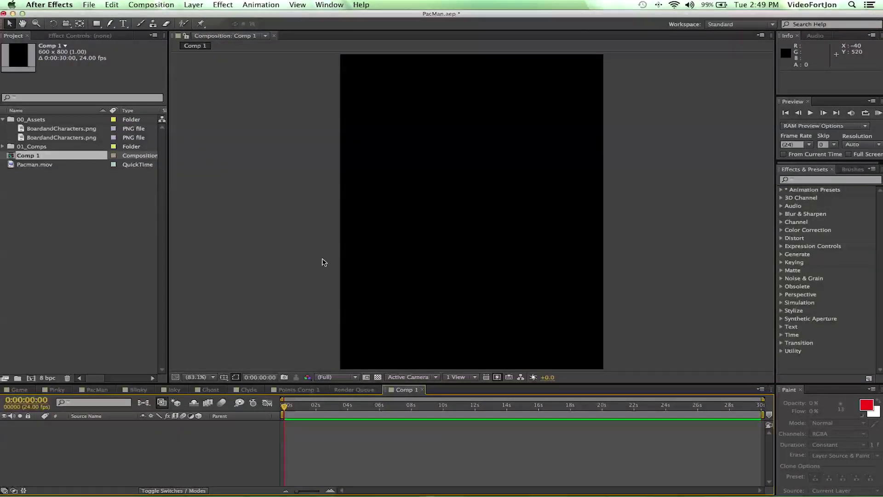
# Rename Comp 1 to Game in the Project panel.
pyautogui.click(34, 157)
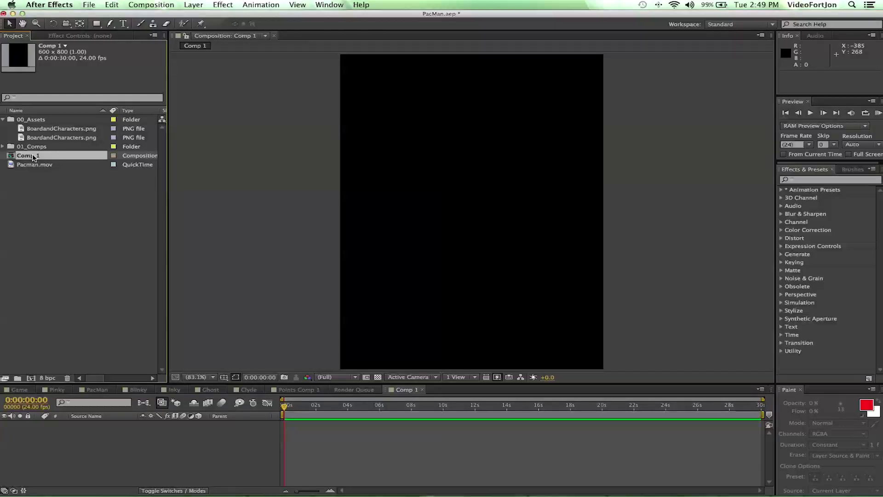
pyautogui.press('Return')
pyautogui.write('C')
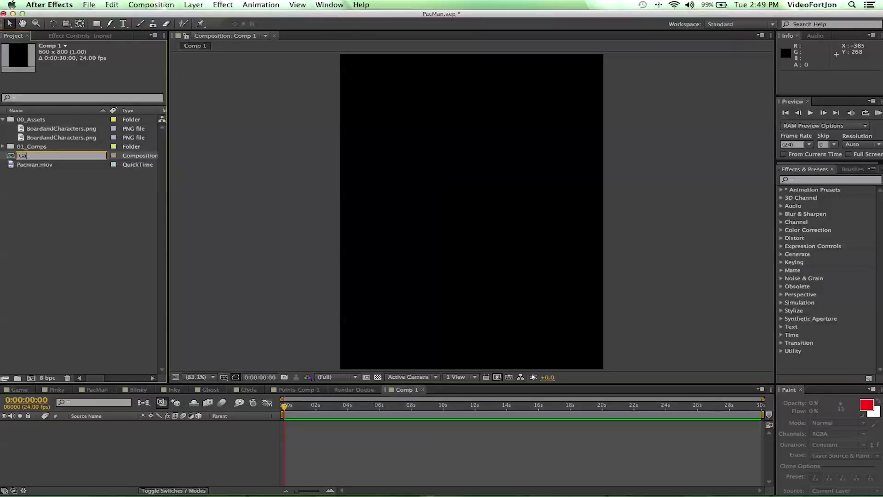
pyautogui.press('Return')
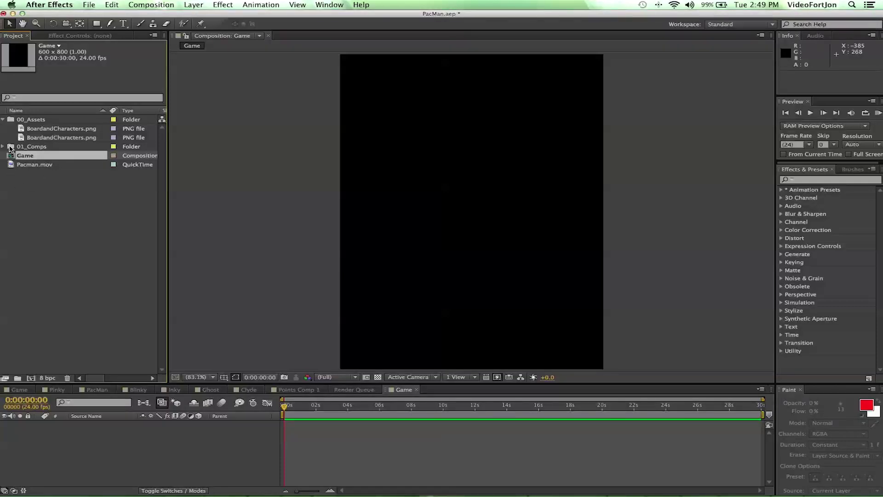
# Create a new project folder named 00_Oringal.
pyautogui.click(28, 178)
pyautogui.click(12, 145)
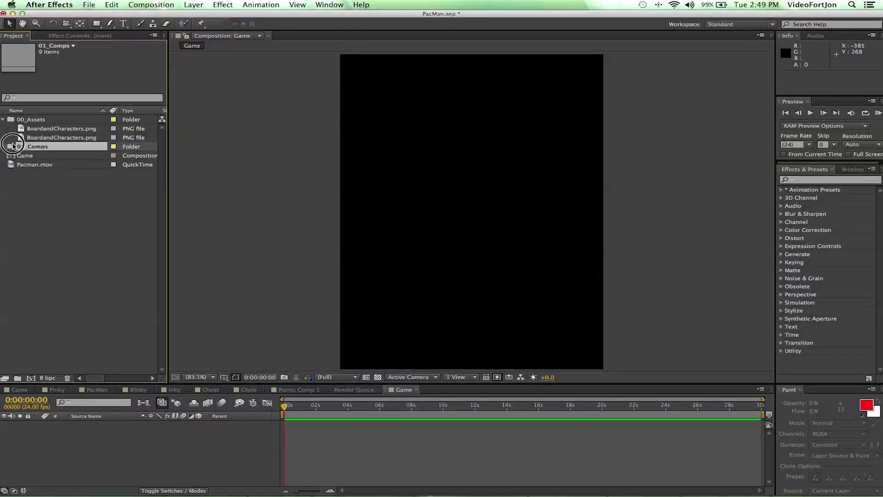
pyautogui.click(51, 260)
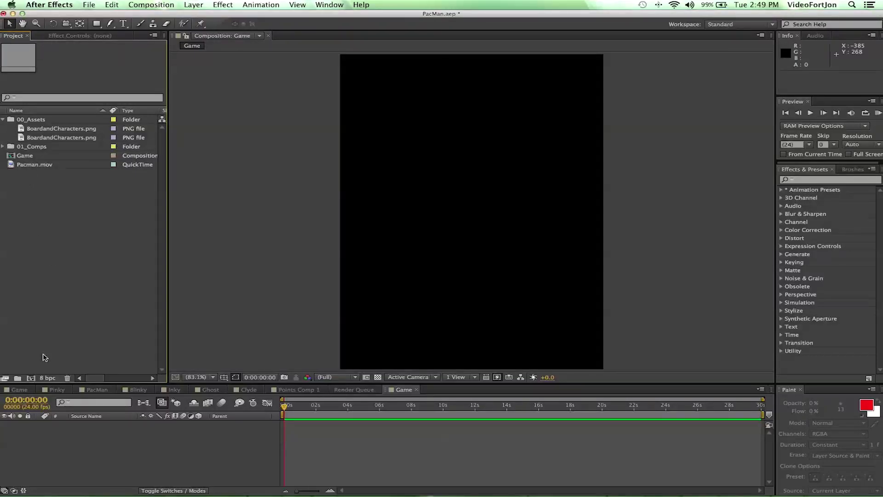
pyautogui.click(17, 378)
pyautogui.write('0_O')
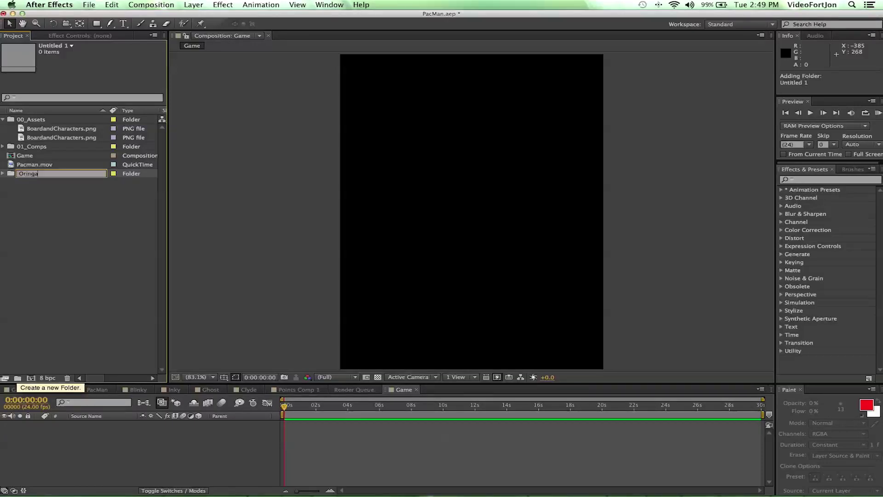
pyautogui.write('ringal')
pyautogui.press('Return')
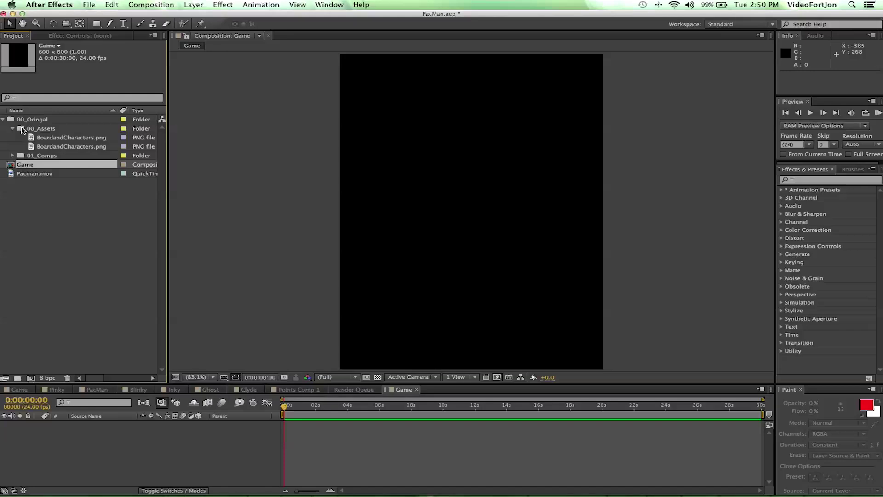
# Move BoardandCharacters.png to the project root and collapse the 00_Assets and 00_Oringal folders.
pyautogui.moveTo(28, 136); pyautogui.dragTo(27, 183)
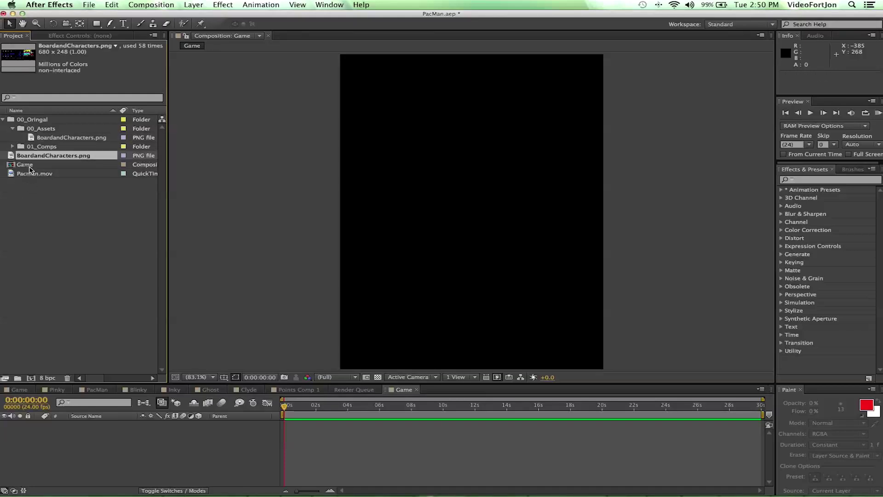
pyautogui.click(14, 128)
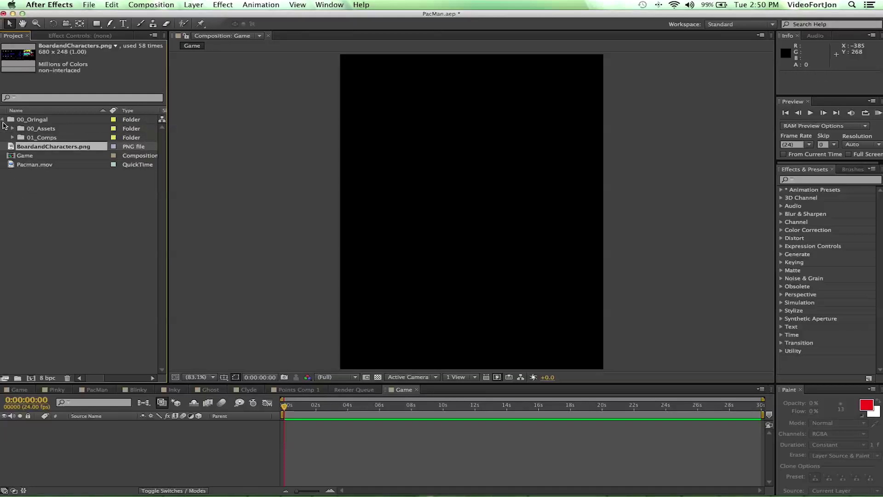
pyautogui.click(3, 120)
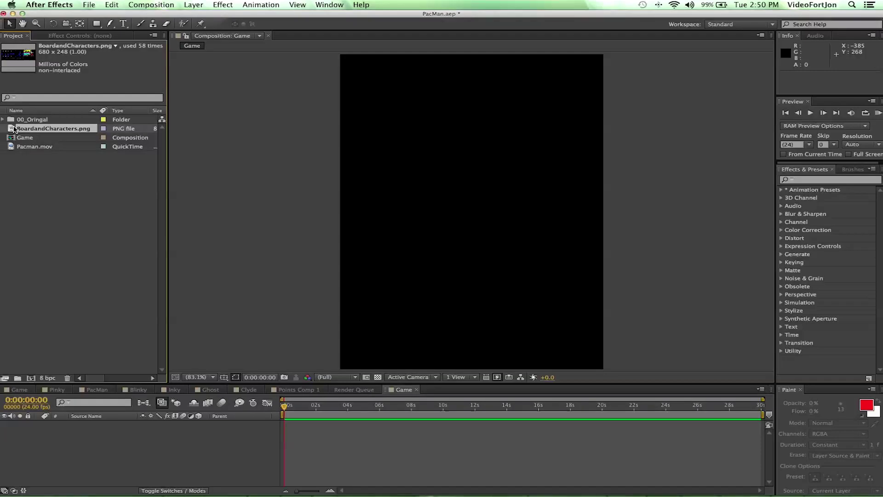
# Add BoardandCharacters.png as a layer in Game and shift it right within the comp.
pyautogui.moveTo(14, 129); pyautogui.dragTo(54, 425)
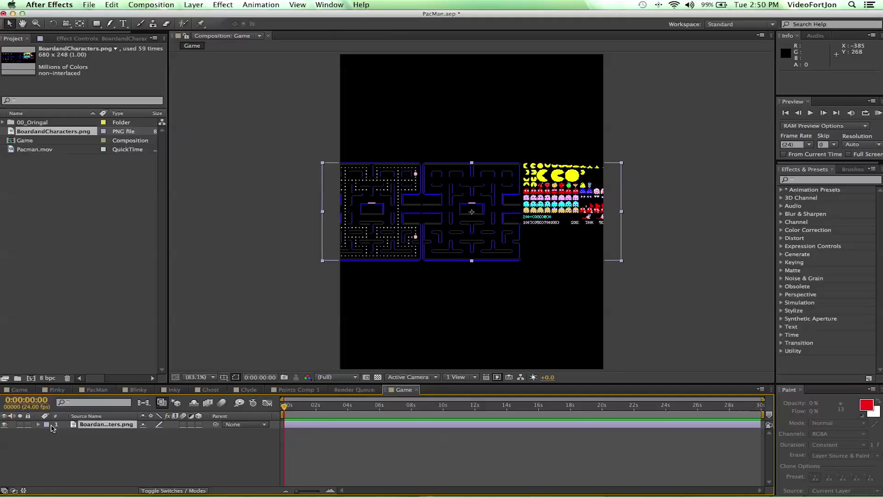
pyautogui.moveTo(451, 186); pyautogui.dragTo(432, 146)
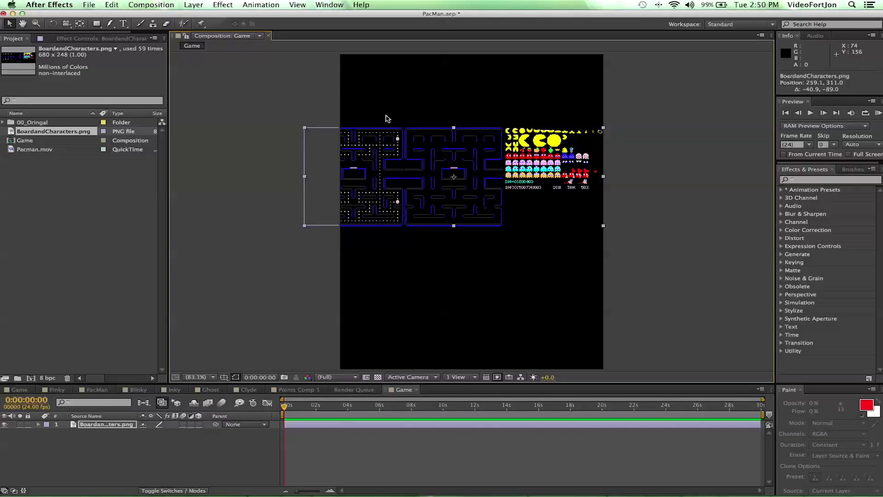
pyautogui.moveTo(363, 141); pyautogui.dragTo(469, 150)
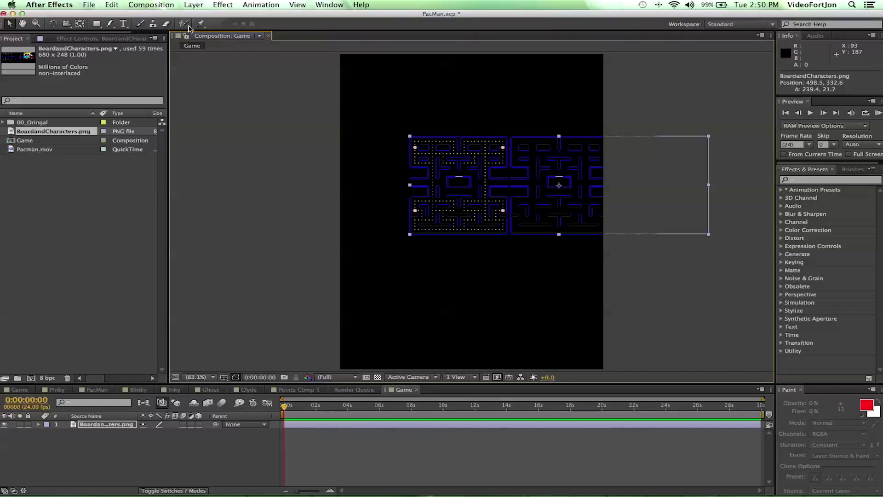
# Use the Pan Behind tool to move the layer's anchor point to the left maze's centre.
pyautogui.click(79, 24)
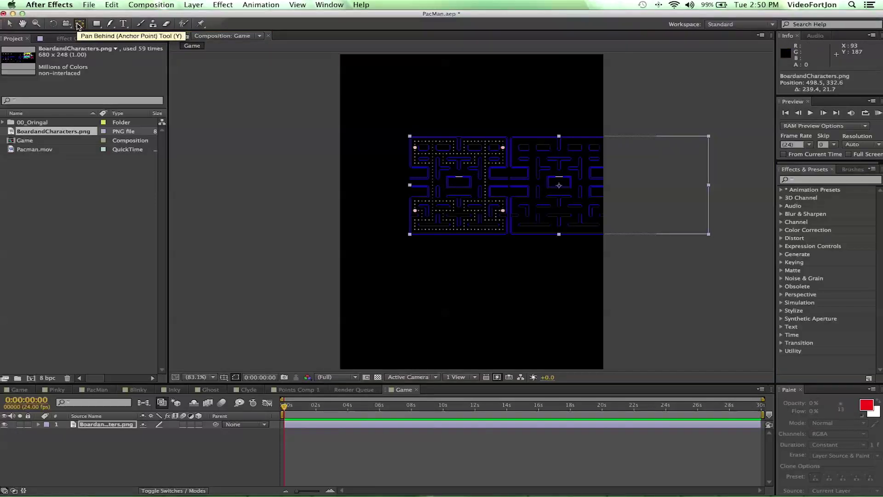
pyautogui.click(560, 187)
pyautogui.moveTo(559, 187); pyautogui.dragTo(459, 189)
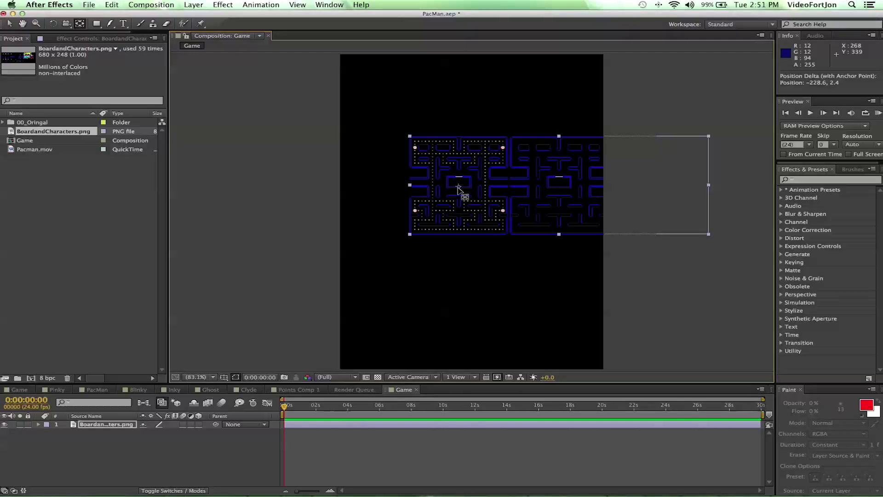
# At 200% zoom, draw a rectangular mask around the left maze on the board layer.
pyautogui.press('.')
pyautogui.press('.')
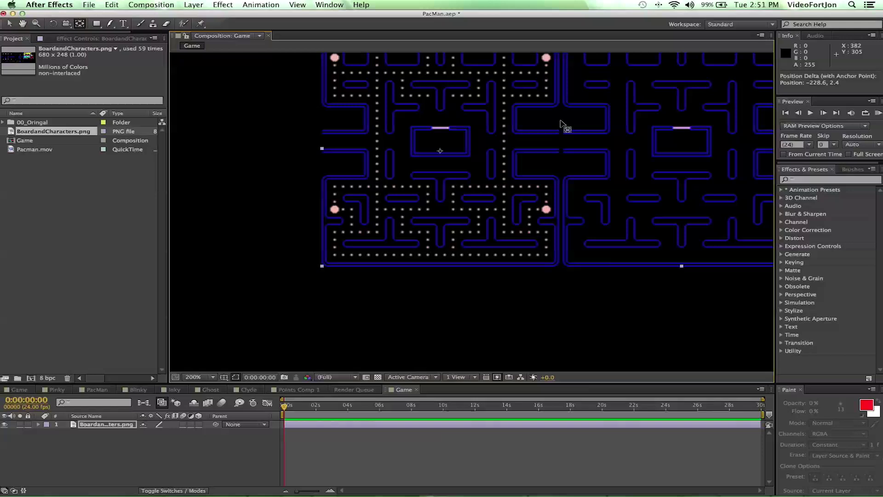
pyautogui.moveTo(560, 123); pyautogui.dragTo(548, 171)
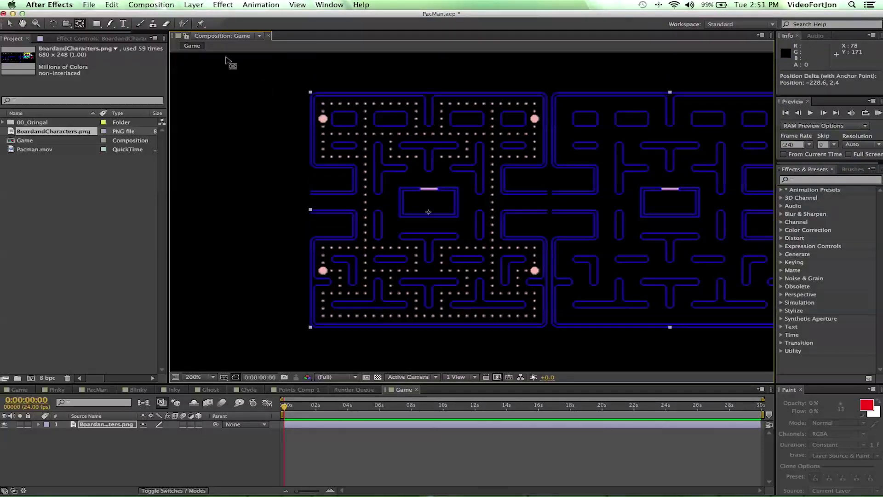
pyautogui.click(96, 24)
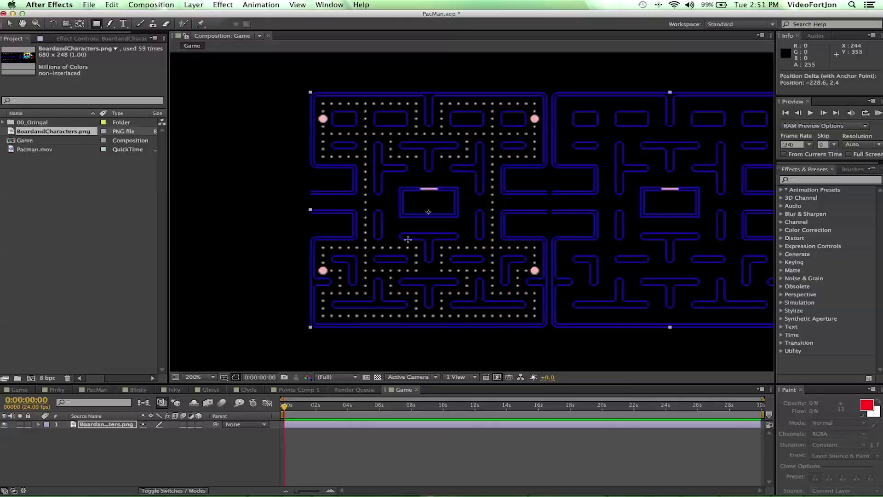
pyautogui.click(98, 426)
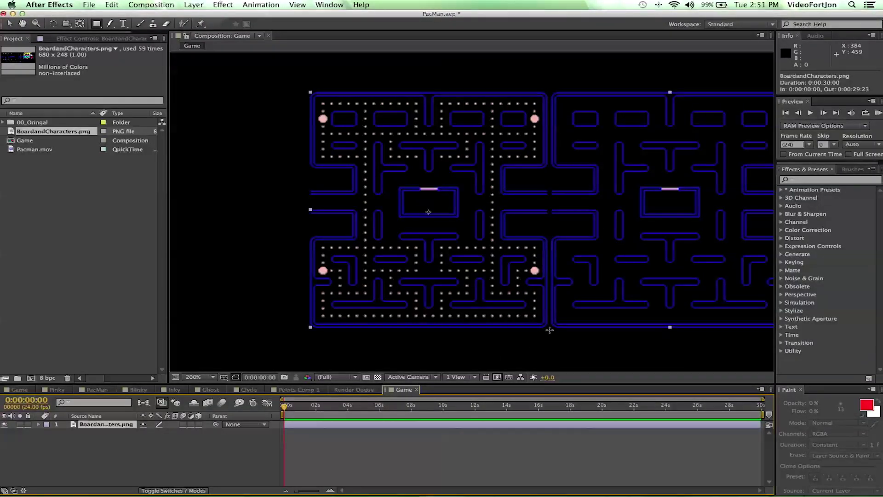
pyautogui.moveTo(549, 330); pyautogui.dragTo(308, 89)
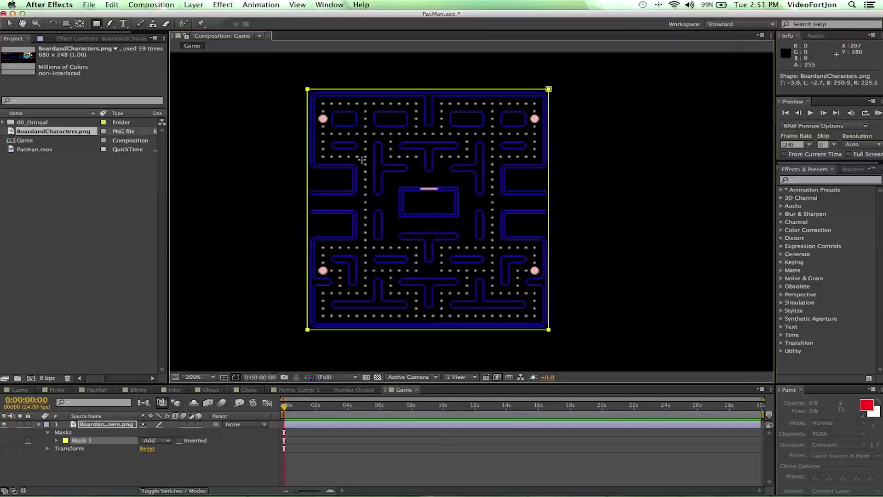
# Nudge Mask 1 two pixels to the right.
pyautogui.click(77, 442)
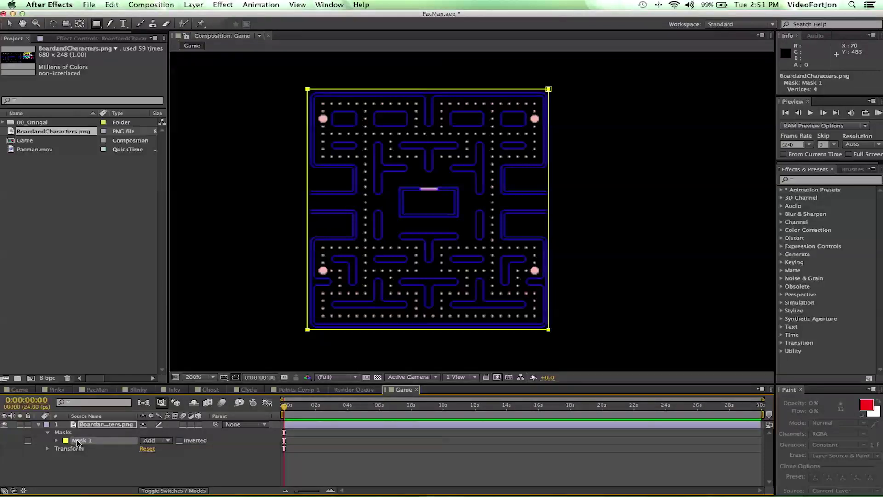
pyautogui.press('Right')
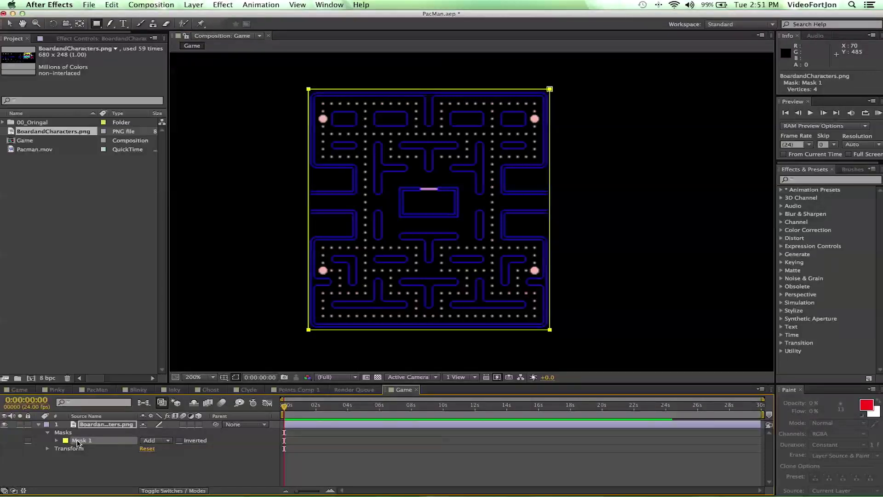
pyautogui.press('Right')
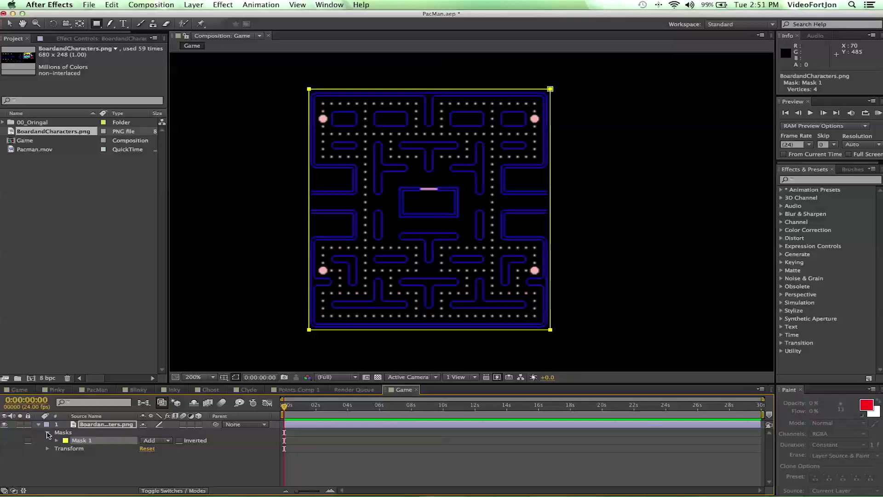
# Show the board layer's Scale and enlarge it uniformly to about 208%.
pyautogui.click(85, 426)
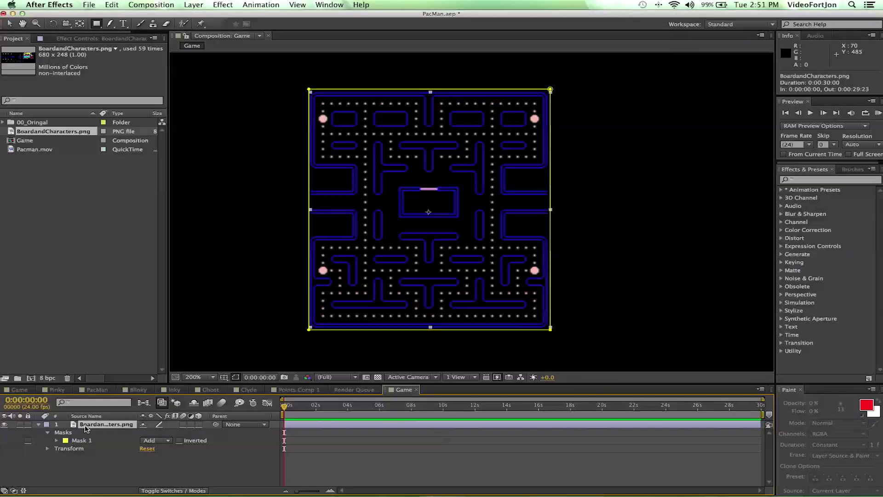
pyautogui.press('s')
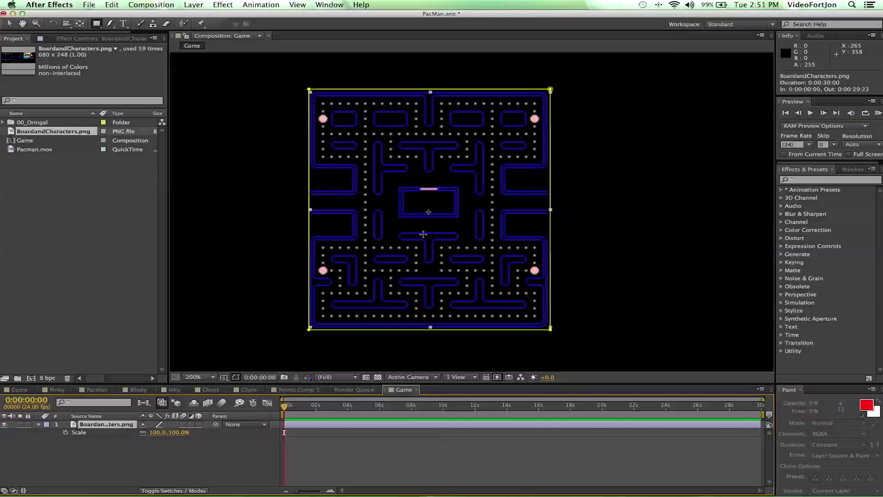
pyautogui.scroll(-3, 423, 234)
pyautogui.scroll(2, 461, 223)
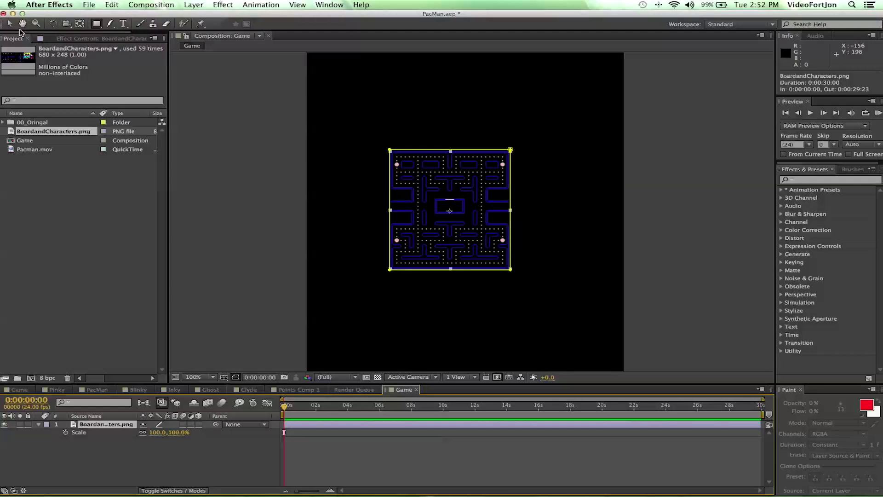
pyautogui.press('v')
pyautogui.click(428, 166)
pyautogui.moveTo(428, 166); pyautogui.dragTo(448, 169)
pyautogui.press('super+z')
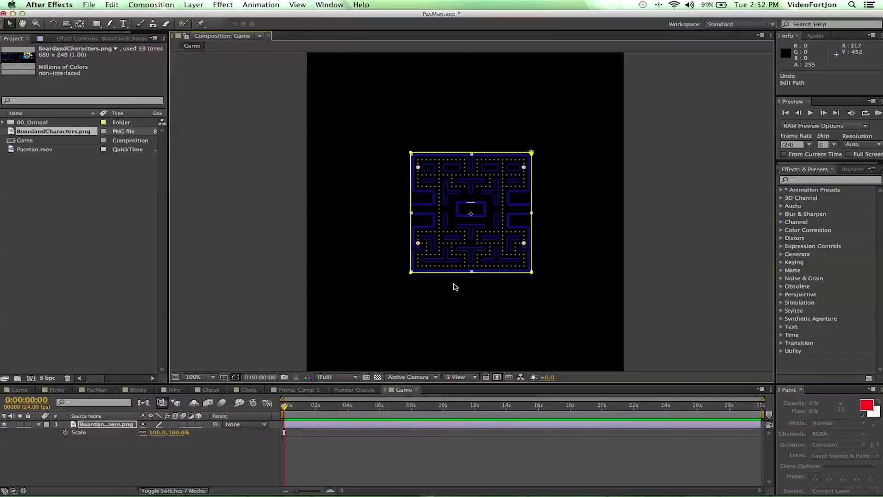
pyautogui.moveTo(156, 439); pyautogui.dragTo(218, 438)
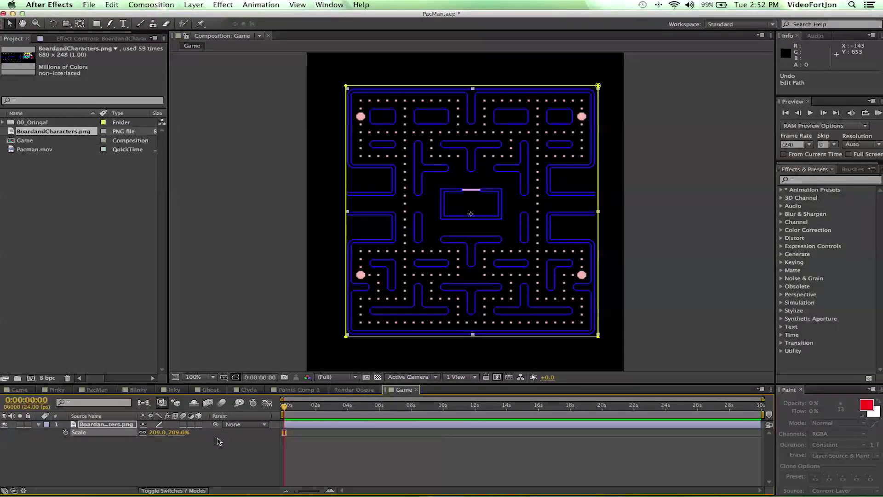
# Unlink scale proportions, widen the board to about 255%, and shift it left and up.
pyautogui.click(143, 432)
pyautogui.moveTo(152, 433); pyautogui.dragTo(183, 442)
pyautogui.hotkey('shift', 'Left')
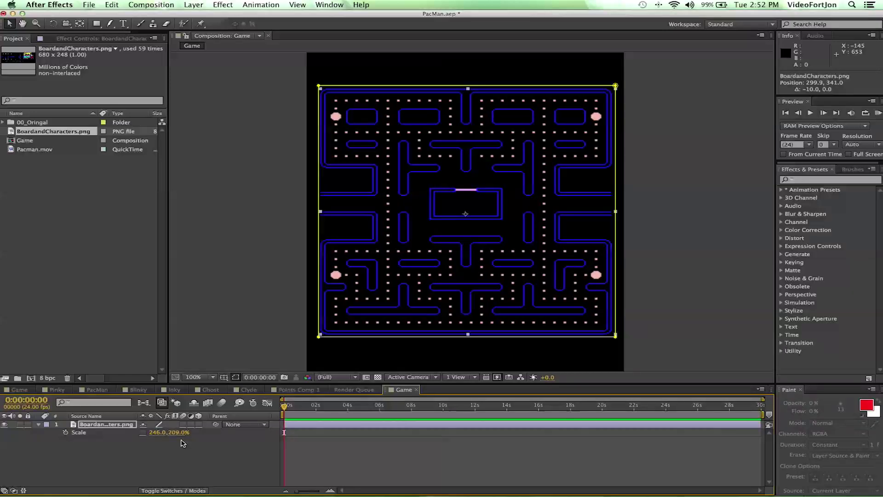
pyautogui.moveTo(163, 432); pyautogui.dragTo(166, 433)
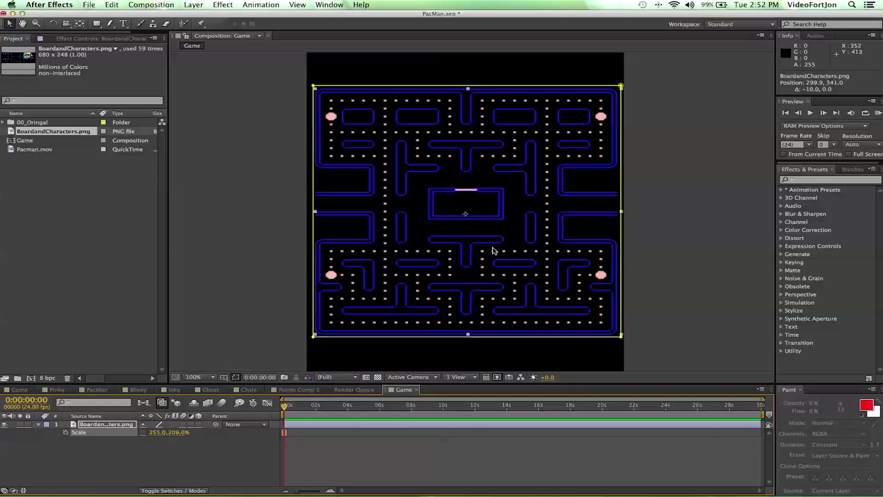
pyautogui.moveTo(494, 249); pyautogui.dragTo(494, 234)
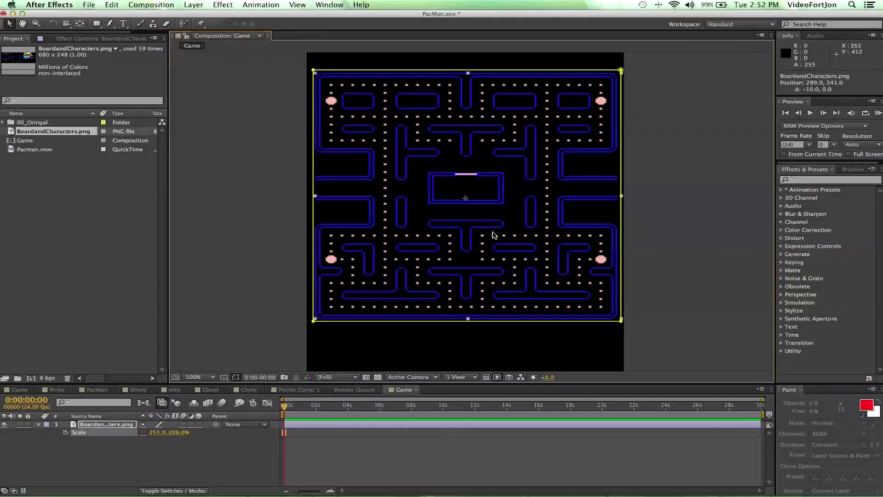
# Stretch the board's height to about 306%, nudging it down to fill the frame.
pyautogui.press(',')
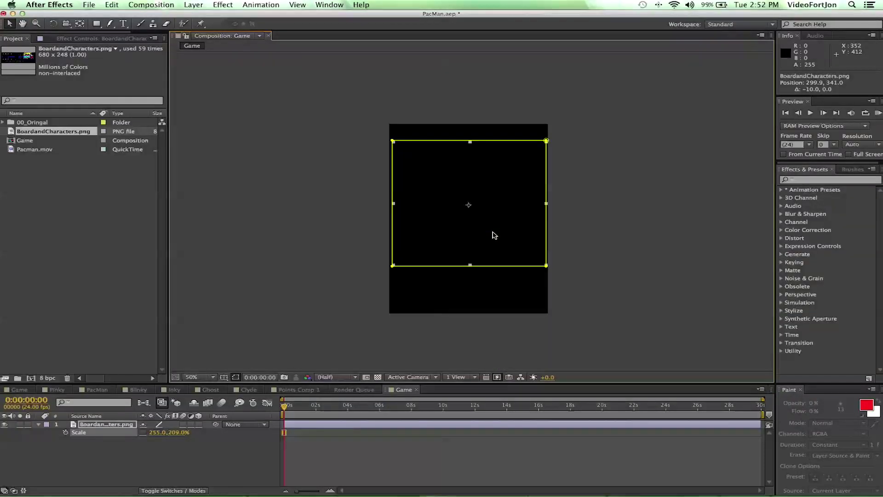
pyautogui.moveTo(175, 434); pyautogui.dragTo(199, 433)
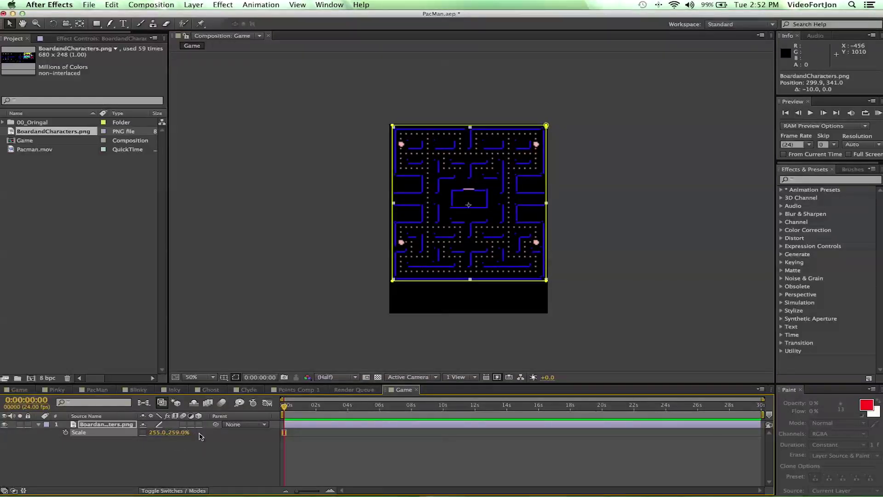
pyautogui.hotkey('shift', 'Down')
pyautogui.hotkey('shift', 'Down')
pyautogui.hotkey('shift', 'Down')
pyautogui.hotkey('shift', 'Down')
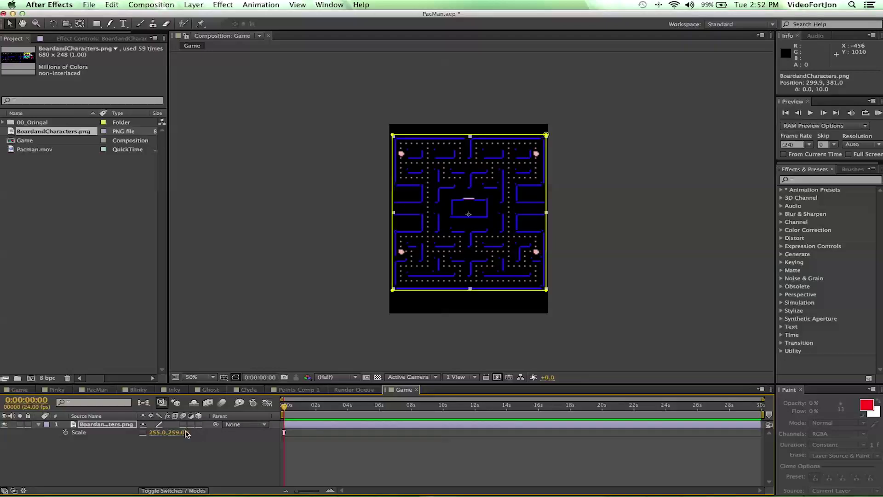
pyautogui.moveTo(179, 432); pyautogui.dragTo(192, 432)
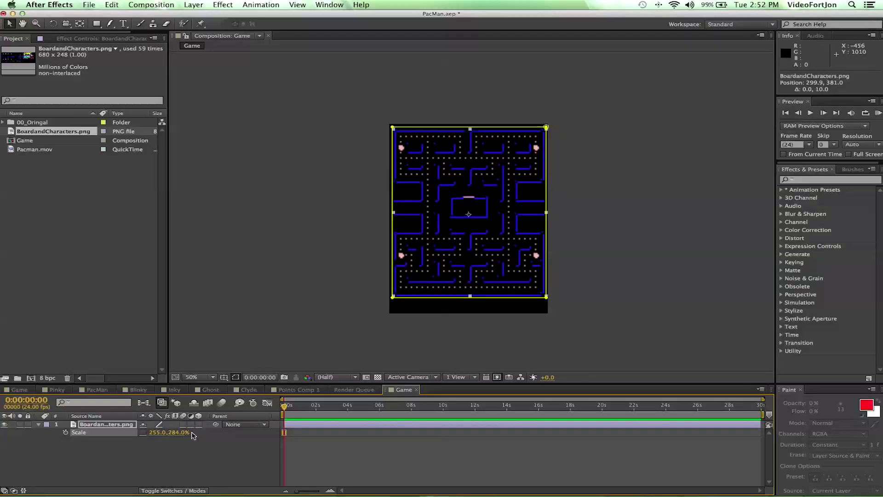
pyautogui.hotkey('shift', 'Down')
pyautogui.hotkey('shift', 'Down')
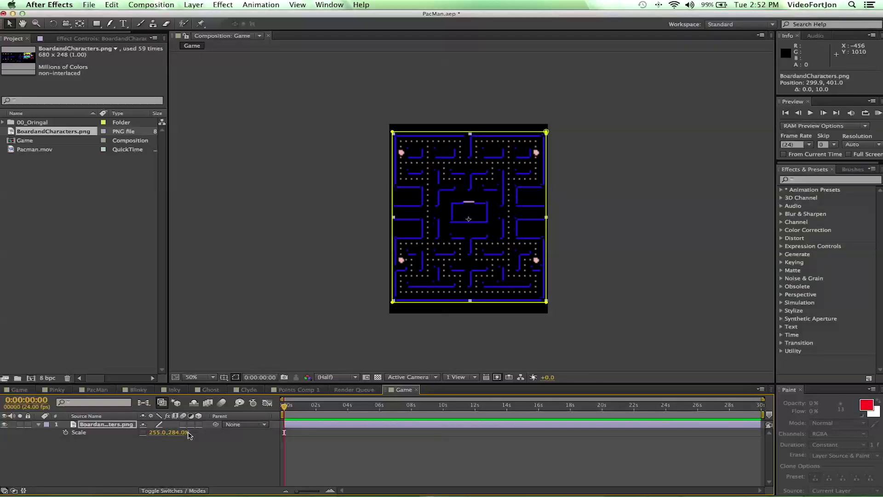
pyautogui.moveTo(187, 435)
pyautogui.mouseDown()
pyautogui.moveTo(179, 434)
pyautogui.moveTo(191, 435)
pyautogui.mouseUp()
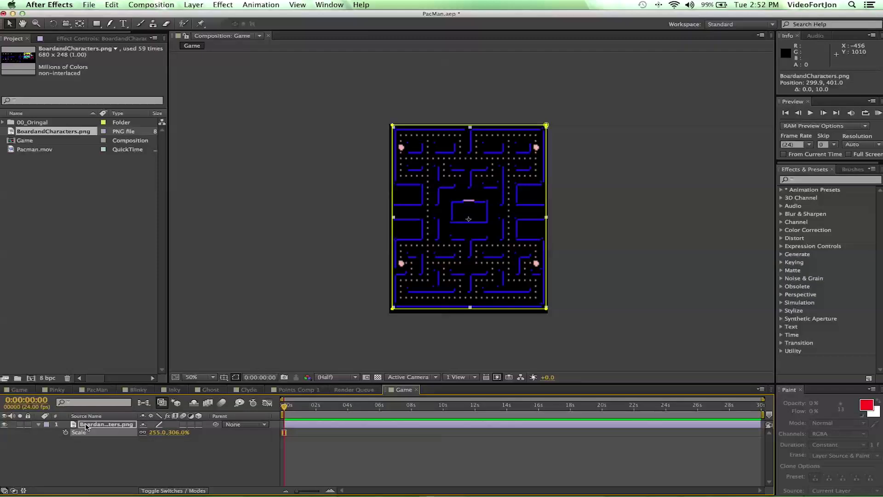
# Add the board image to the Game comp and rename the board layer PointsBoard.
pyautogui.click(39, 424)
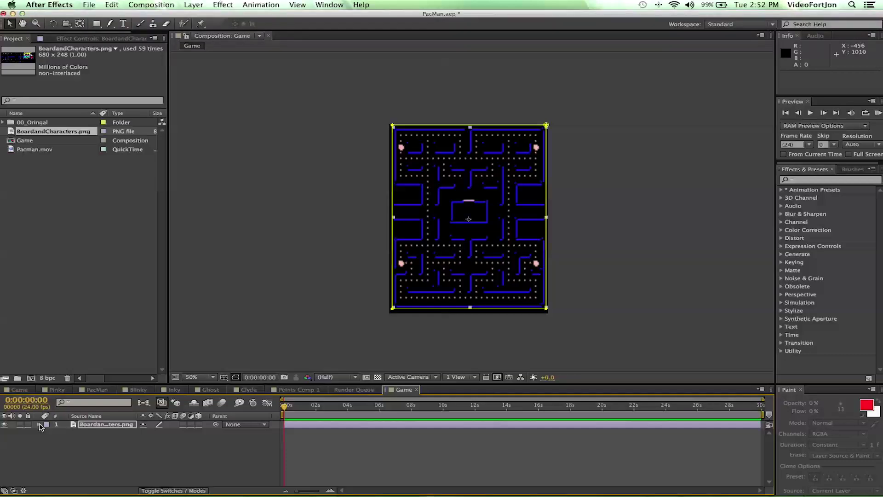
pyautogui.click(25, 134)
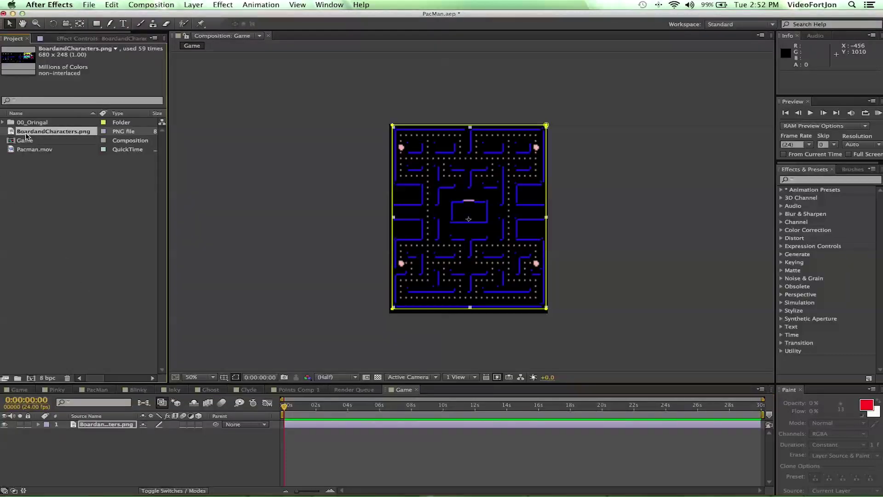
pyautogui.moveTo(20, 135); pyautogui.dragTo(53, 132)
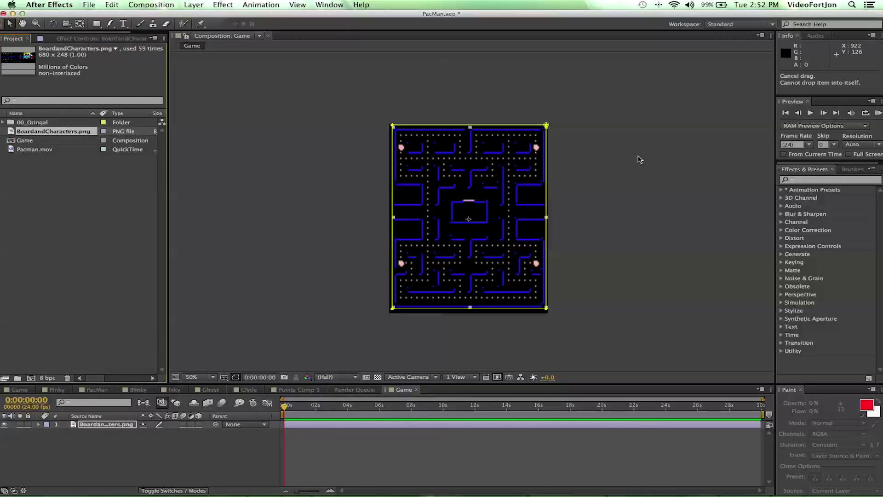
pyautogui.click(110, 426)
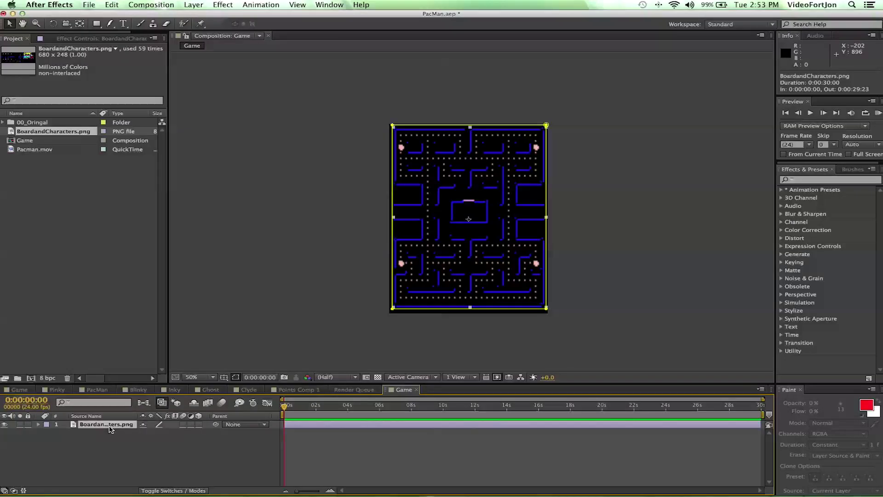
pyautogui.press('Return')
pyautogui.write('P')
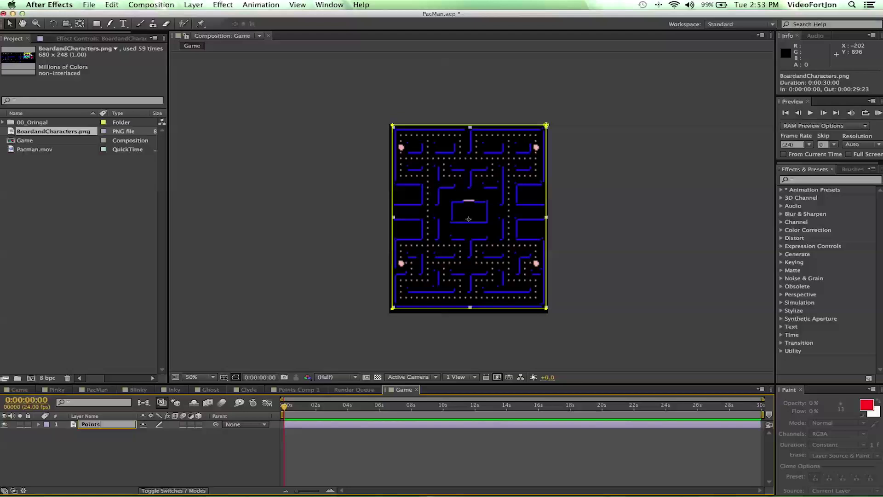
pyautogui.write('ointsBoard')
pyautogui.press('Return')
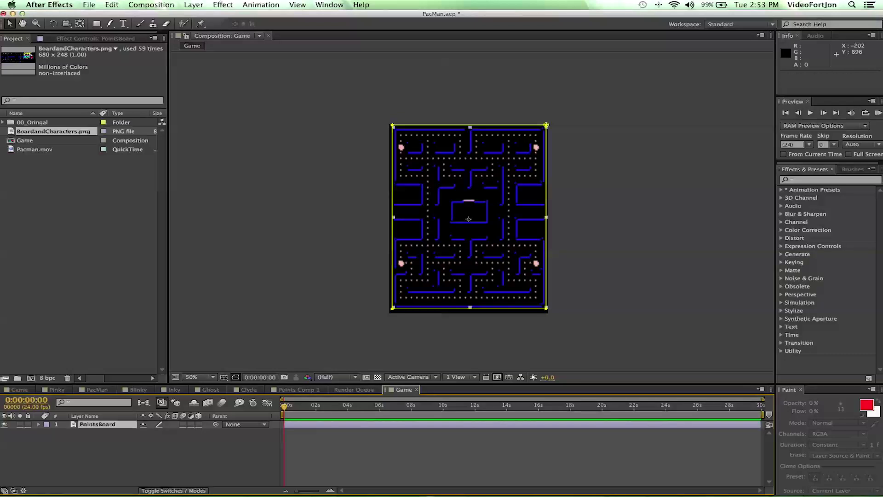
# Duplicate PointsBoard with Edit > Duplicate and rename the copy BlankBoard.
pyautogui.click(108, 6)
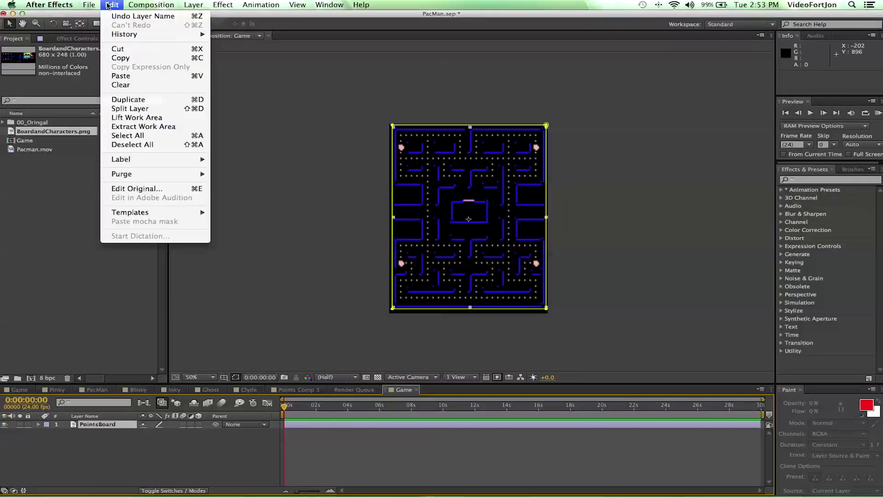
pyautogui.click(140, 99)
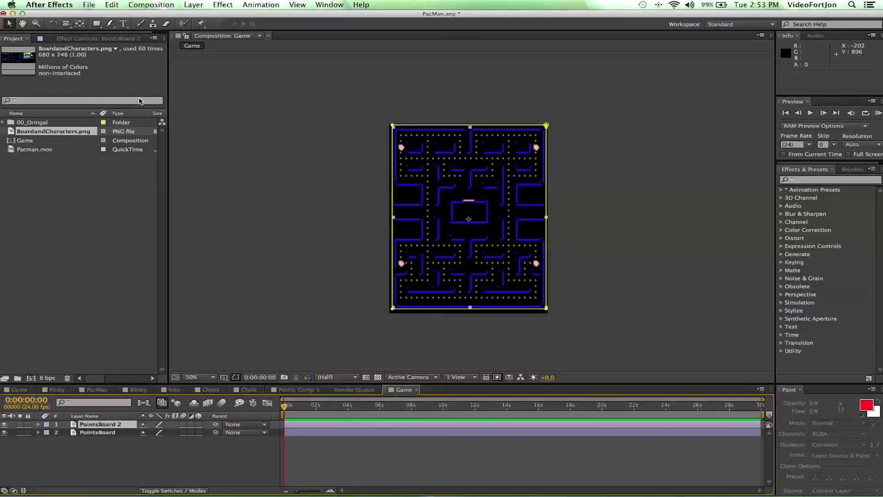
pyautogui.press('Return')
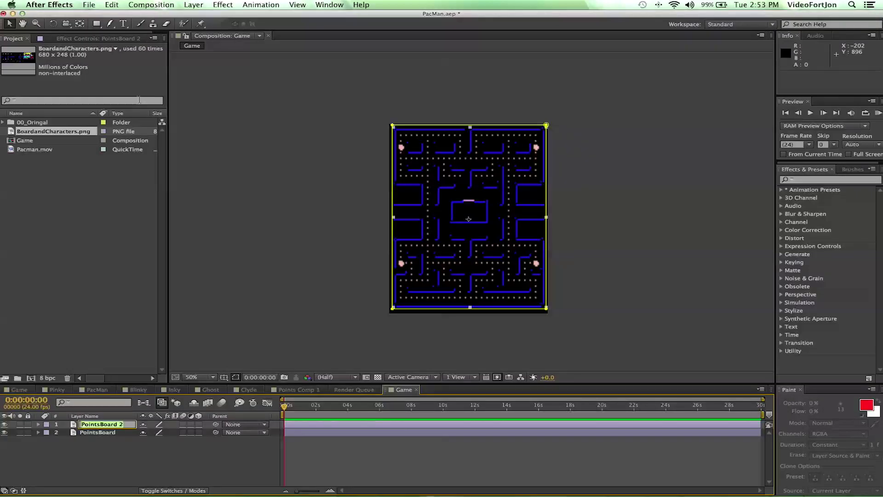
pyautogui.write('Blank')
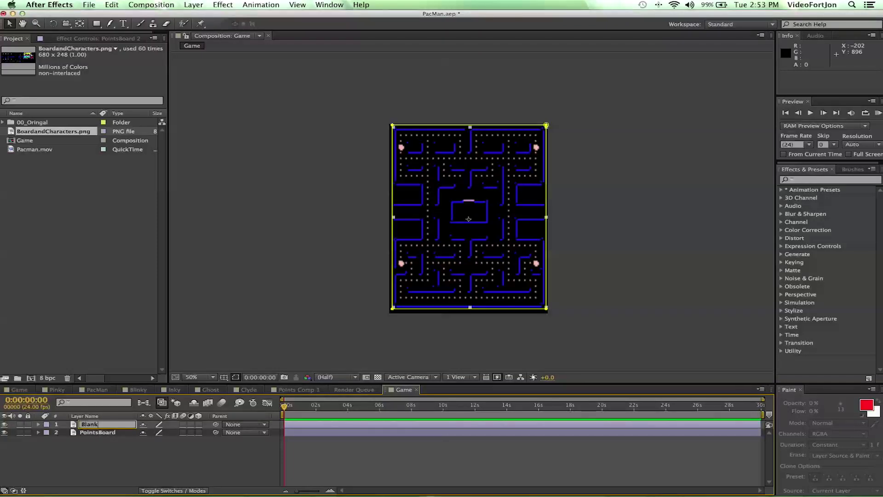
pyautogui.write('Board')
pyautogui.press('Return')
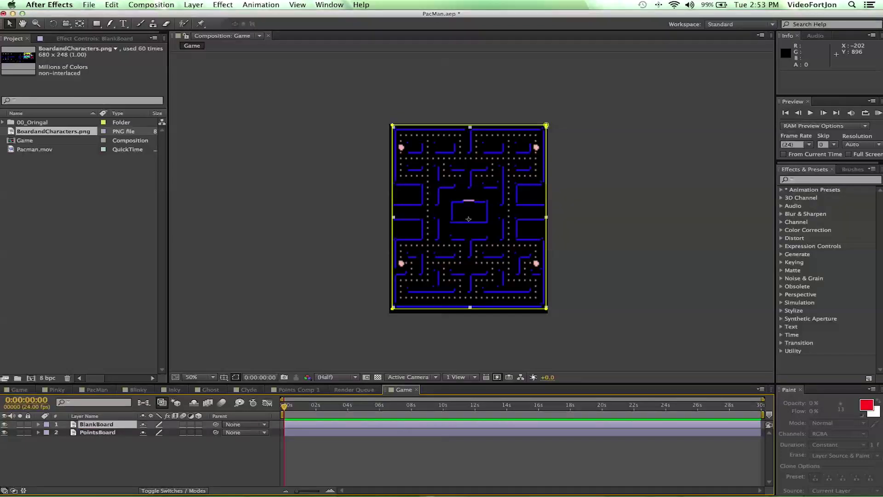
# Slide BlankBoard's Mask 1 right in shift-arrow steps, then reselect the BlankBoard layer.
pyautogui.click(39, 425)
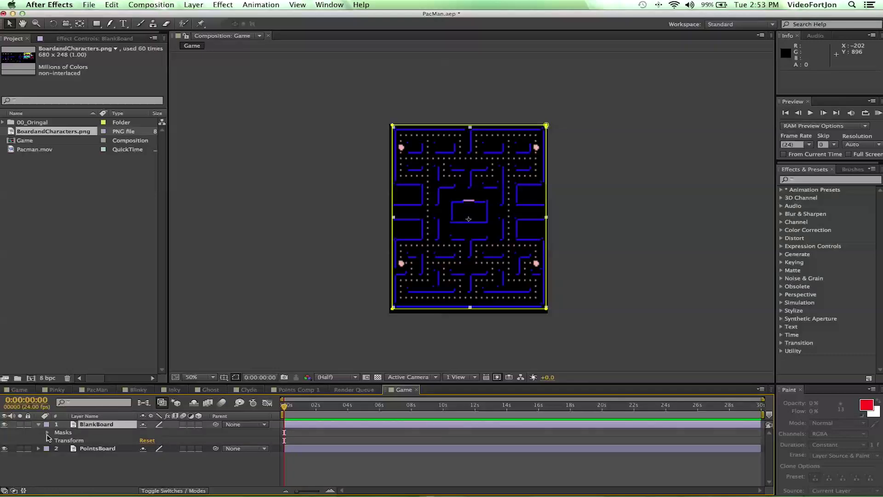
pyautogui.click(47, 433)
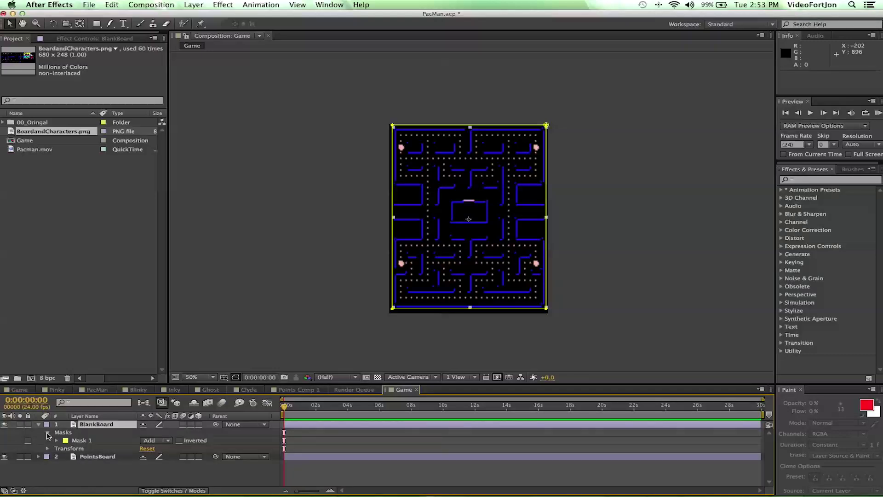
pyautogui.click(77, 441)
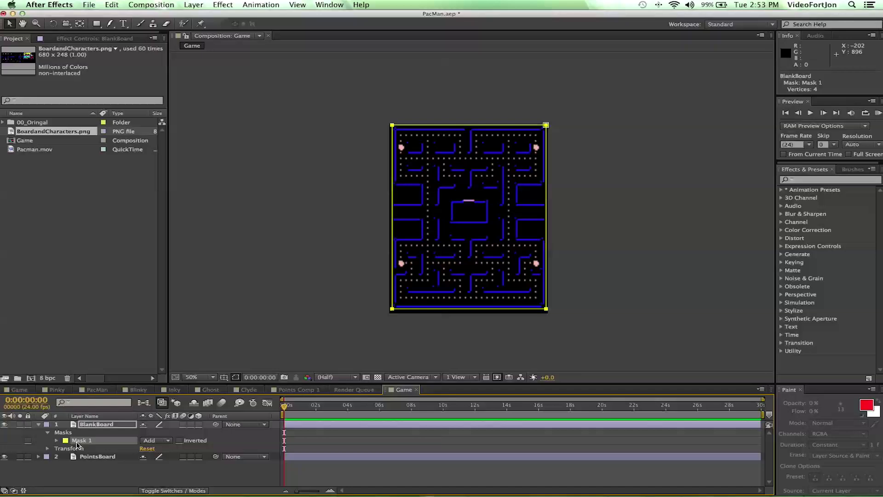
pyautogui.hotkey('shift', 'Right')
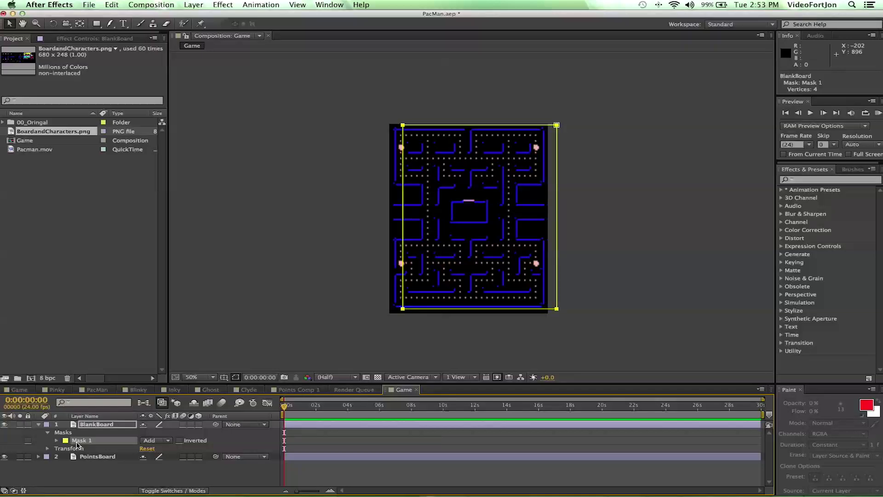
pyautogui.hotkey('shift', 'Right')
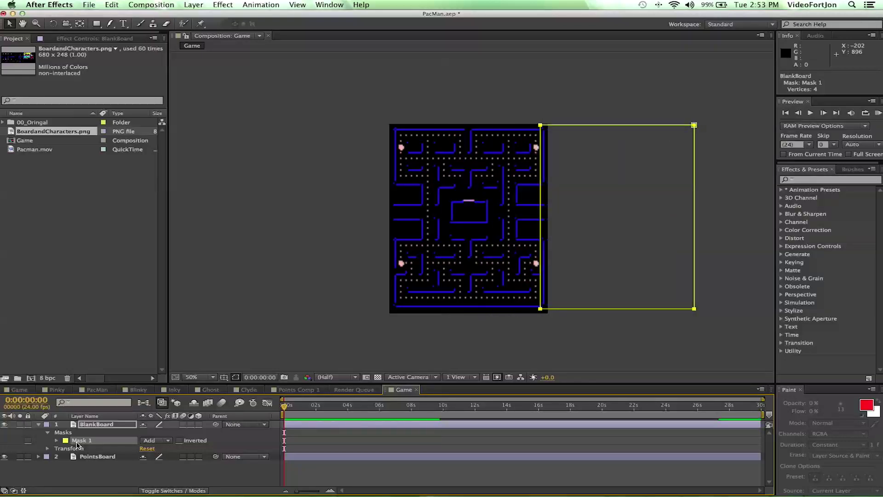
pyautogui.hotkey('shift', 'Right')
pyautogui.hotkey('shift', 'Left')
pyautogui.hotkey('shift', 'Left')
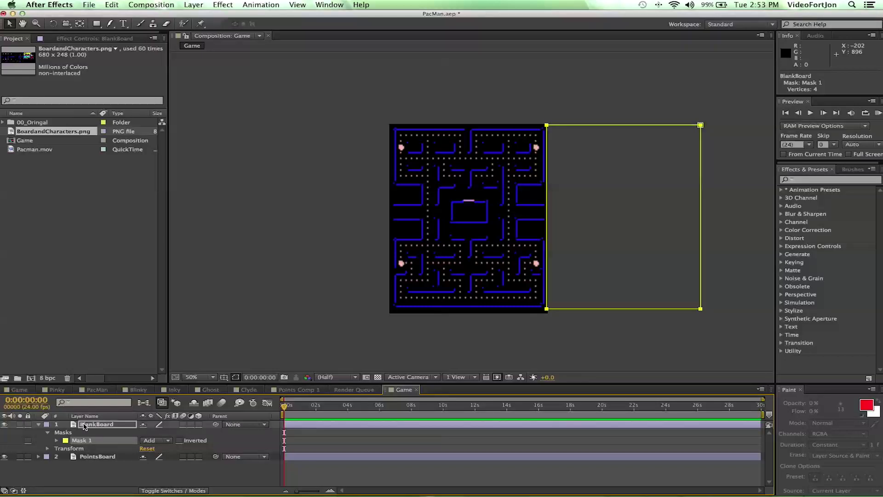
pyautogui.click(84, 424)
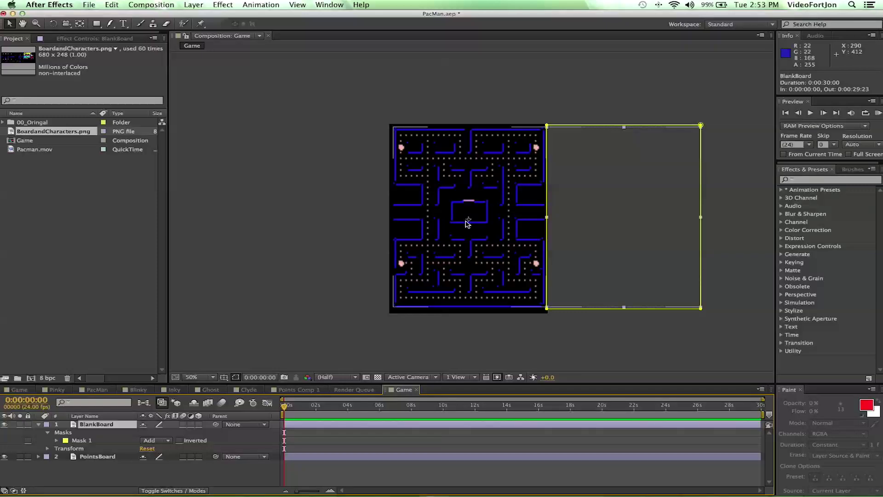
pyautogui.press('F11')
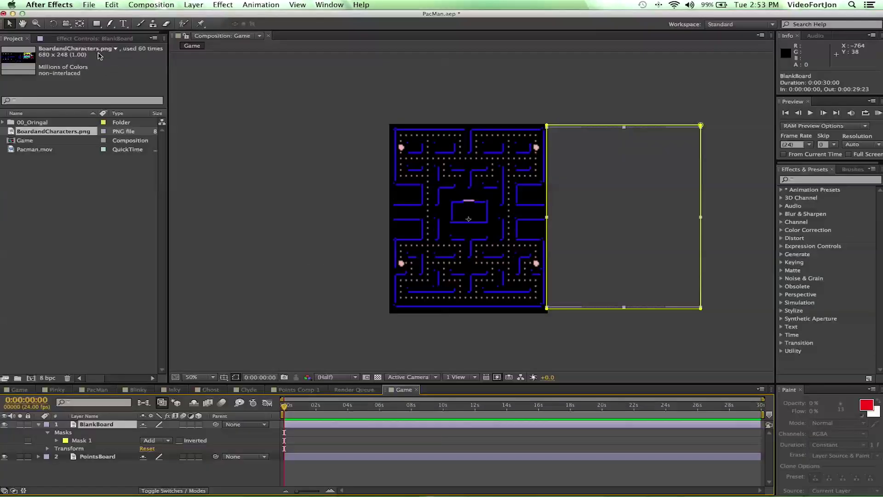
# Recentre BlankBoard's anchor point on its mask with the Pan Behind tool.
pyautogui.click(80, 27)
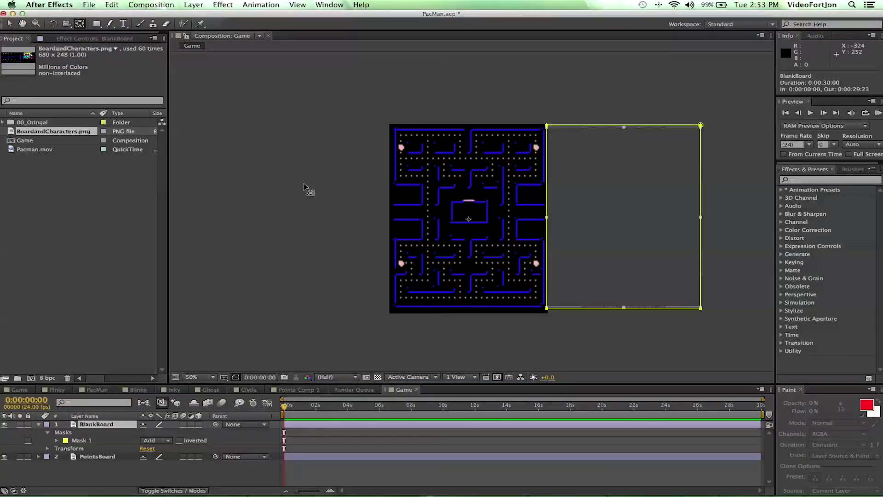
pyautogui.moveTo(466, 222); pyautogui.dragTo(626, 218)
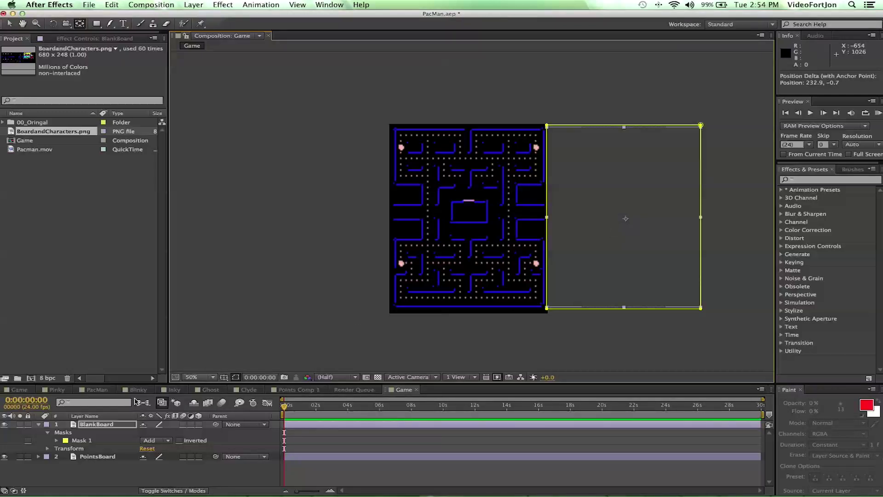
pyautogui.click(97, 424)
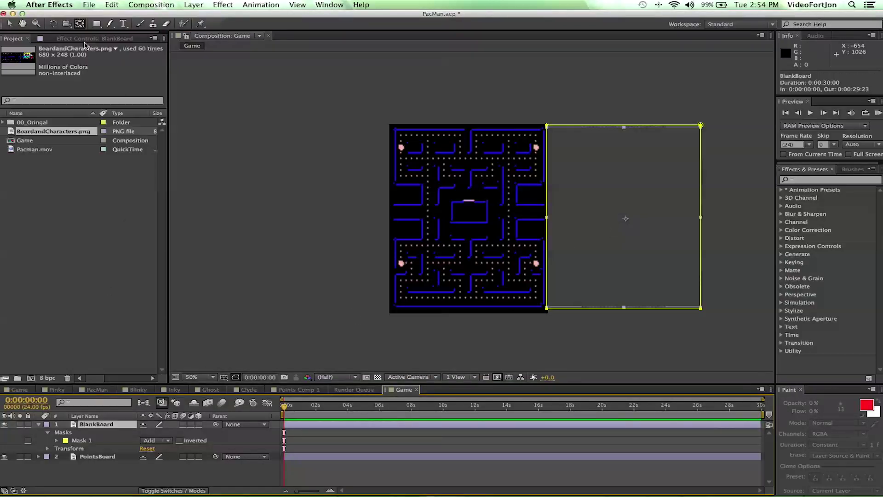
# Nudge BlankBoard left, then right, down and up until its pellet-free maze fills the Game comp.
pyautogui.click(10, 24)
pyautogui.hotkey('shift', 'Left')
pyautogui.hotkey('shift', 'Left')
pyautogui.hotkey('shift', 'Left')
pyautogui.hotkey('shift', 'Left')
pyautogui.hotkey('shift', 'Left')
pyautogui.hotkey('shift', 'Left')
pyautogui.hotkey('shift', 'Left')
pyautogui.hotkey('shift', 'Left')
pyautogui.hotkey('shift', 'Left')
pyautogui.hotkey('shift', 'Left')
pyautogui.hotkey('shift', 'Left')
pyautogui.hotkey('shift', 'Left')
pyautogui.hotkey('shift', 'Left')
pyautogui.hotkey('shift', 'Left')
pyautogui.hotkey('shift', 'Left')
pyautogui.hotkey('shift', 'Left')
pyautogui.hotkey('shift', 'Left')
pyautogui.hotkey('shift', 'Left')
pyautogui.hotkey('shift', 'Left')
pyautogui.hotkey('shift', 'Left')
pyautogui.hotkey('shift', 'Left')
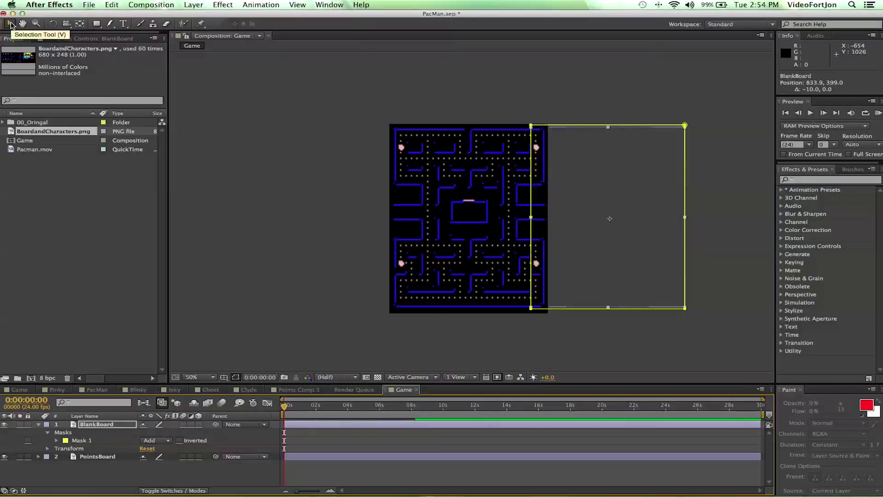
pyautogui.hotkey('shift', 'Left')
pyautogui.hotkey('shift', 'Left')
pyautogui.hotkey('shift', 'Left')
pyautogui.hotkey('shift', 'Left')
pyautogui.hotkey('shift', 'Left')
pyautogui.hotkey('shift', 'Left')
pyautogui.hotkey('shift', 'Left')
pyautogui.hotkey('shift', 'Left')
pyautogui.hotkey('shift', 'Left')
pyautogui.hotkey('shift', 'Left')
pyautogui.hotkey('shift', 'Left')
pyautogui.hotkey('shift', 'Left')
pyautogui.hotkey('shift', 'Left')
pyautogui.hotkey('shift', 'Left')
pyautogui.hotkey('shift', 'Left')
pyautogui.hotkey('shift', 'Left')
pyautogui.hotkey('shift', 'Left')
pyautogui.hotkey('shift', 'Left')
pyautogui.hotkey('shift', 'Left')
pyautogui.hotkey('shift', 'Left')
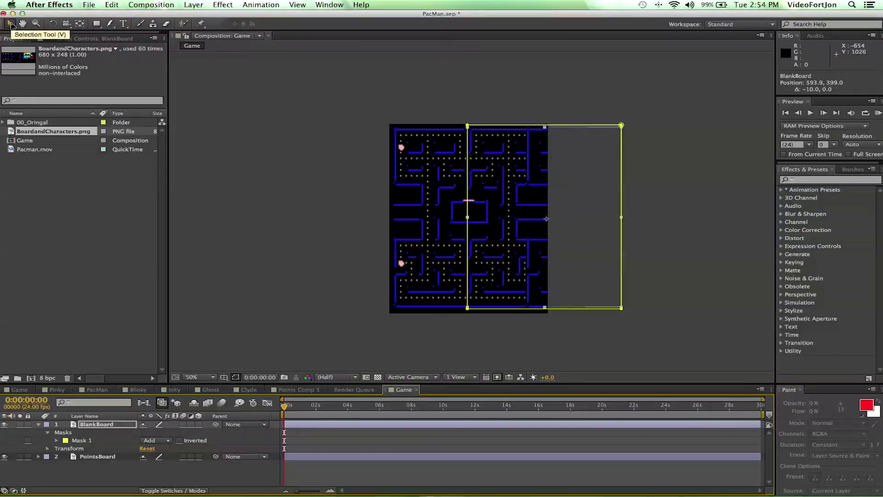
pyautogui.hotkey('shift', 'Left')
pyautogui.hotkey('shift', 'Left')
pyautogui.hotkey('shift', 'Left')
pyautogui.hotkey('shift', 'Left')
pyautogui.hotkey('shift', 'Left')
pyautogui.hotkey('shift', 'Left')
pyautogui.hotkey('shift', 'Left')
pyautogui.hotkey('shift', 'Left')
pyautogui.hotkey('shift', 'Left')
pyautogui.hotkey('shift', 'Left')
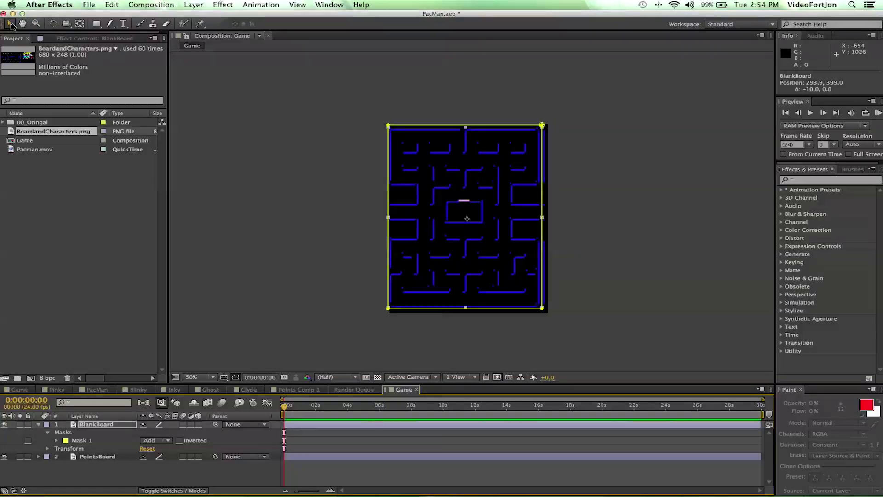
pyautogui.press('Right')
pyautogui.press('Right')
pyautogui.press('Right')
pyautogui.press('Right')
pyautogui.press('Right')
pyautogui.press('Right')
pyautogui.press('Right')
pyautogui.press('Right')
pyautogui.press('Right')
pyautogui.press('Right')
pyautogui.press('Right')
pyautogui.press('Right')
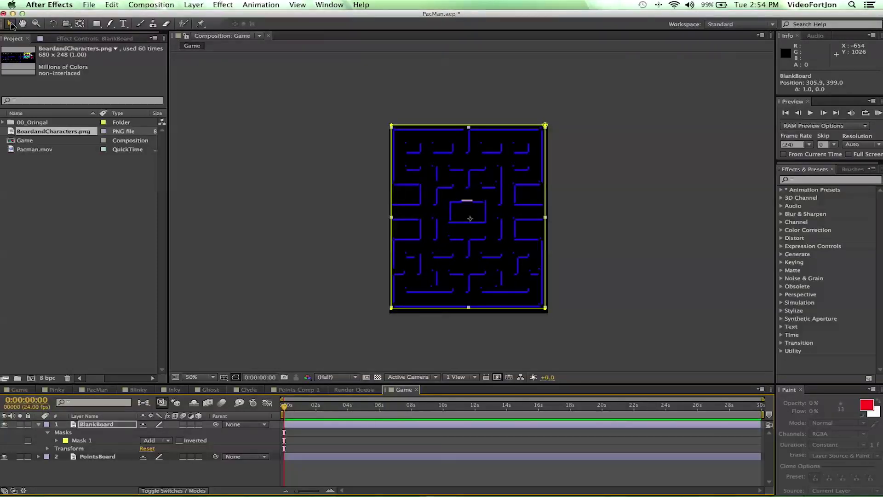
pyautogui.press('Down')
pyautogui.press('Down')
pyautogui.press('Down')
pyautogui.press('Down')
pyautogui.press('Down')
pyautogui.press('Down')
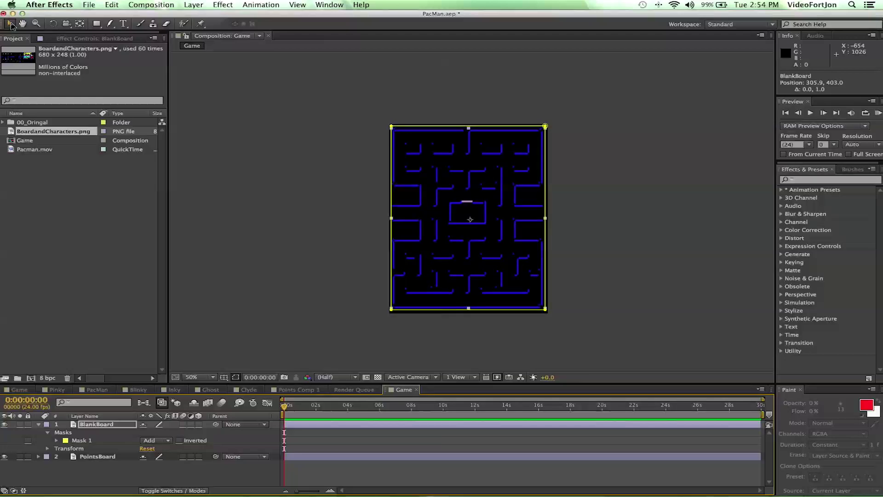
pyautogui.press('Up')
pyautogui.press('Up')
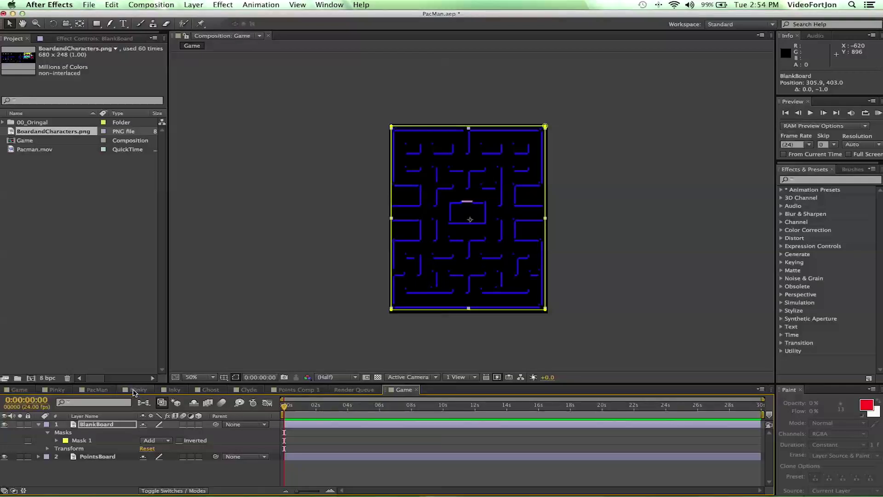
# Move PointsBoard above BlankBoard, compare the board with dots on and off, then collapse BlankBoard.
pyautogui.moveTo(68, 431); pyautogui.dragTo(80, 467)
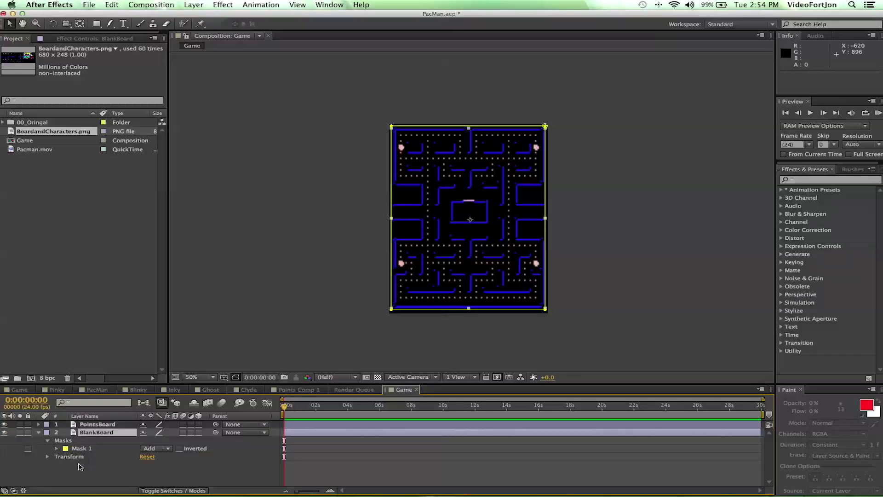
pyautogui.click(5, 424)
pyautogui.click(4, 424)
pyautogui.click(4, 424)
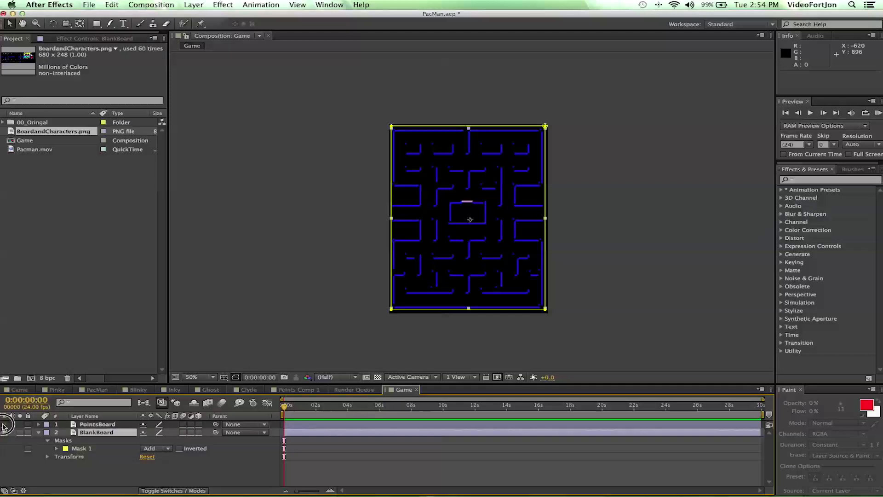
pyautogui.click(4, 424)
pyautogui.click(4, 424)
pyautogui.click(5, 424)
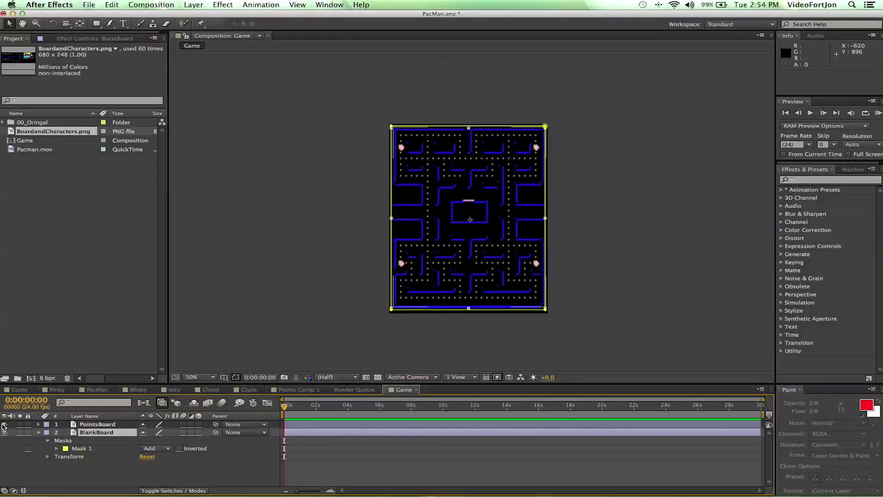
pyautogui.click(39, 432)
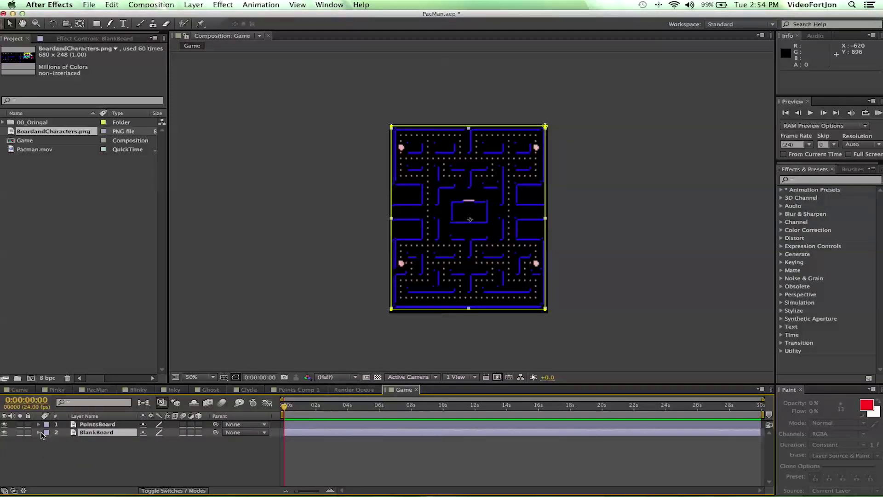